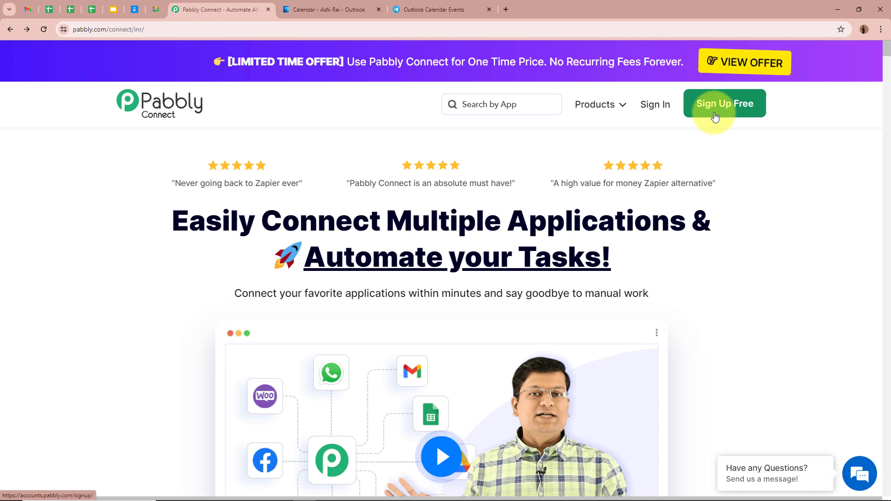
# - Sign in to the Pabbly account and access the Pabbly Connect application
pyautogui.click(658, 113)
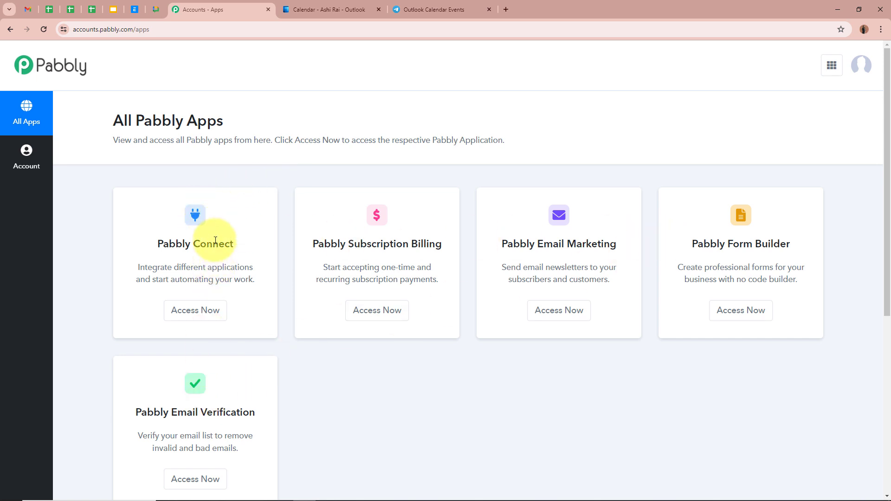
pyautogui.click(195, 310)
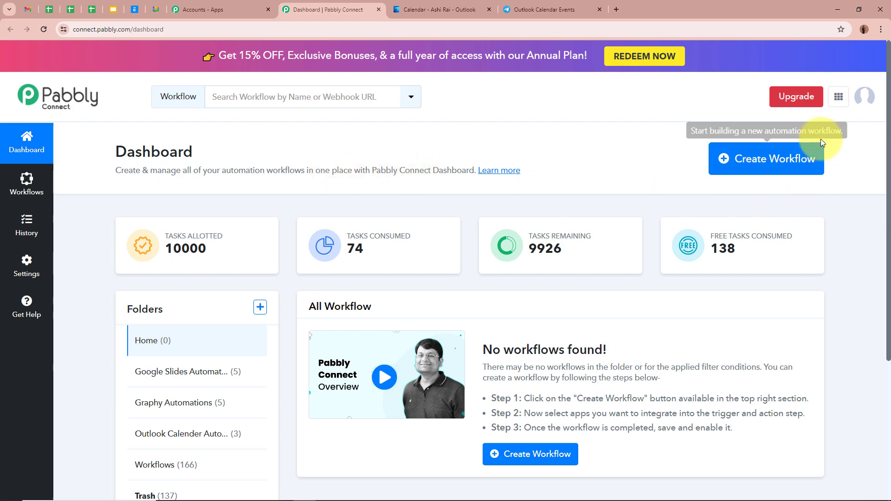
# - Start a new workflow and name it "Post New Outlook Calendar Events to Telegram"
pyautogui.click(756, 160)
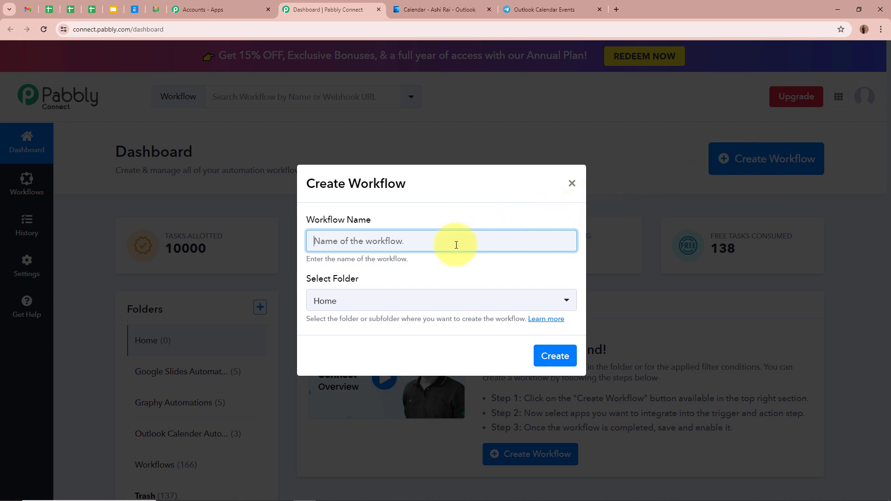
pyautogui.write('Post New Outlook Calendar Events to Telegram')
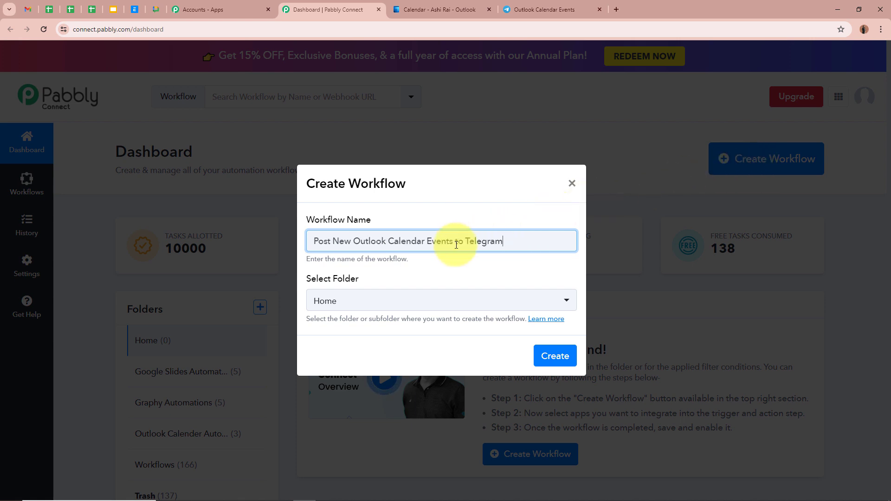
pyautogui.click(454, 278)
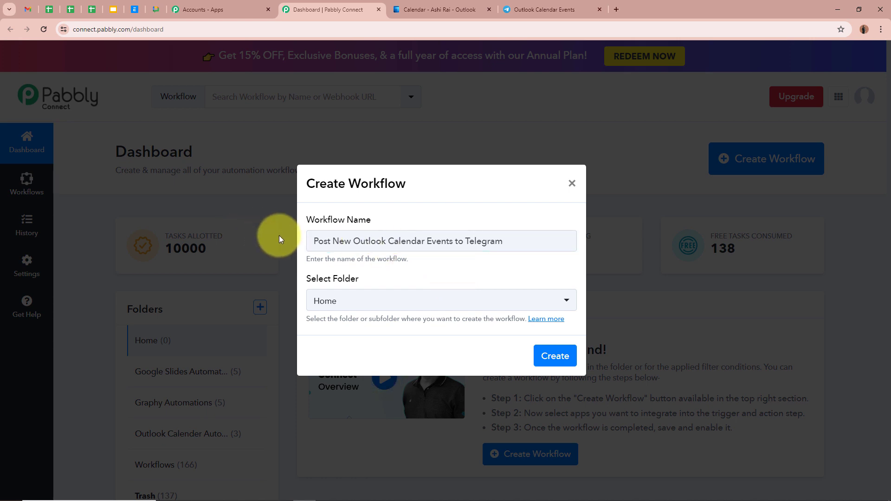
pyautogui.moveTo(279, 235); pyautogui.dragTo(488, 242)
pyautogui.click(491, 241)
pyautogui.click(541, 266)
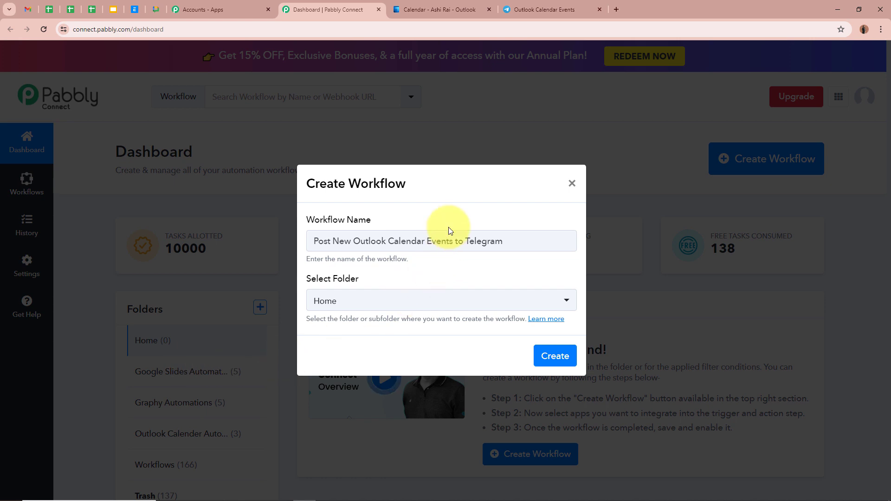
pyautogui.moveTo(537, 240); pyautogui.dragTo(279, 246)
pyautogui.click(429, 276)
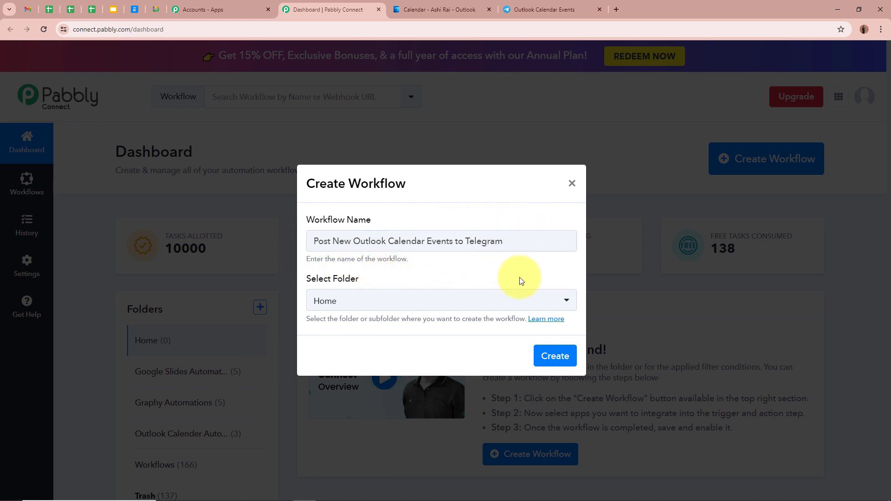
# - Assign the workflow to the Outlook Calender Automations folder and create it
pyautogui.click(566, 301)
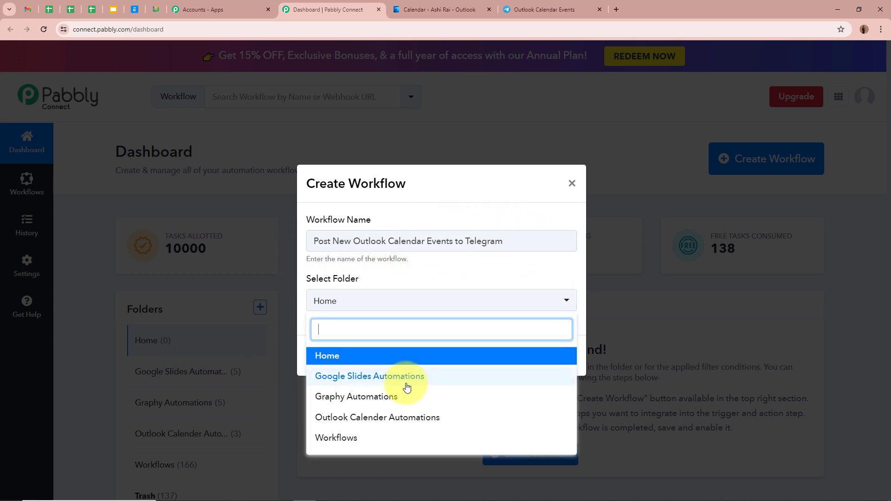
pyautogui.click(391, 419)
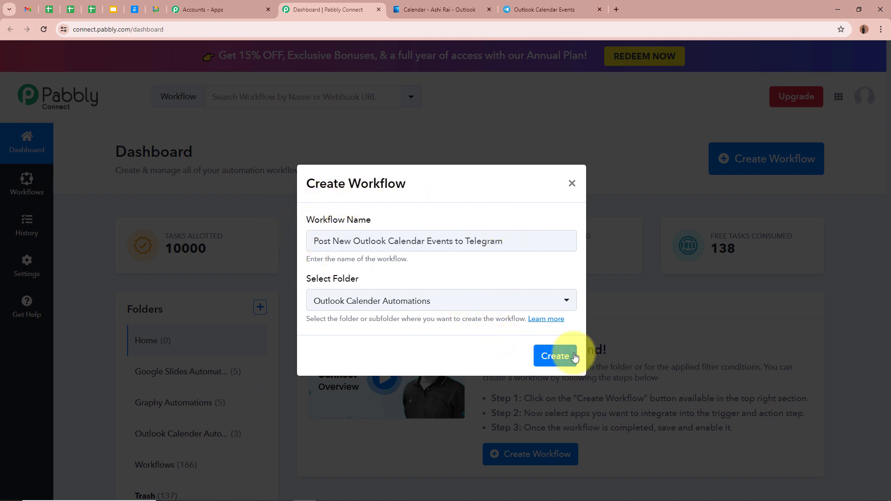
pyautogui.click(557, 355)
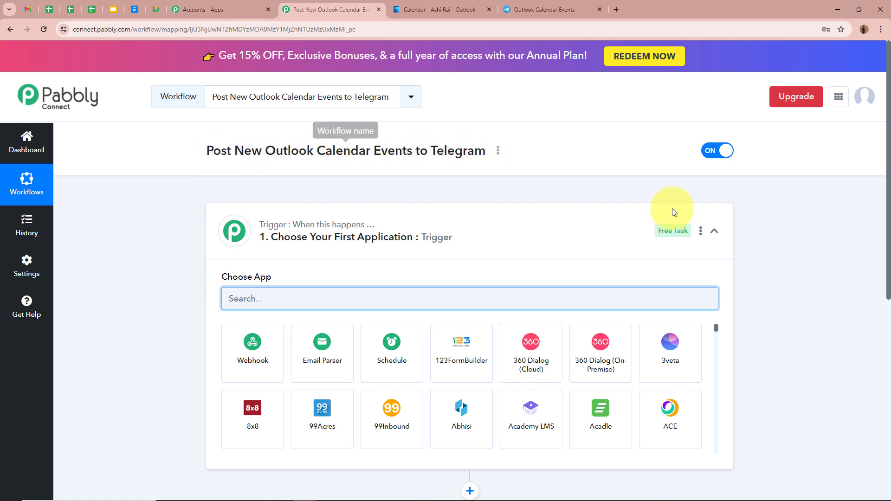
# - Set the workflow trigger to Microsoft Office 365 with New Calendar Event as the trigger event
pyautogui.click(714, 231)
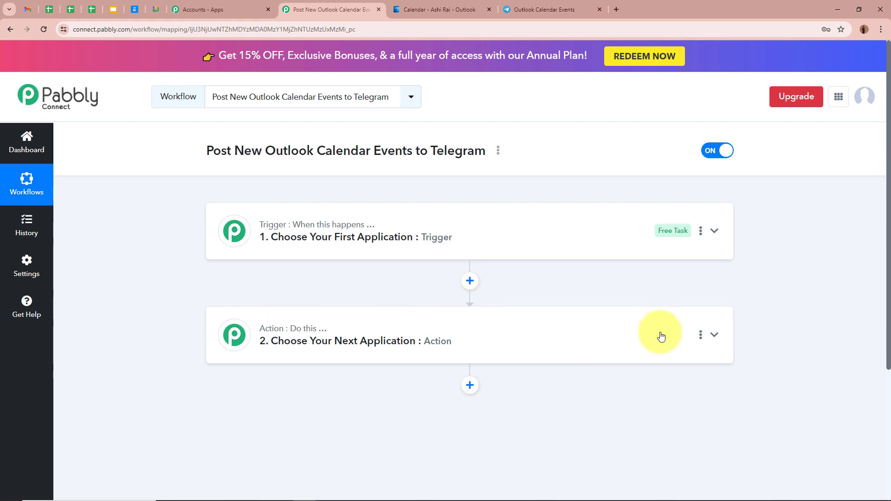
pyautogui.click(714, 231)
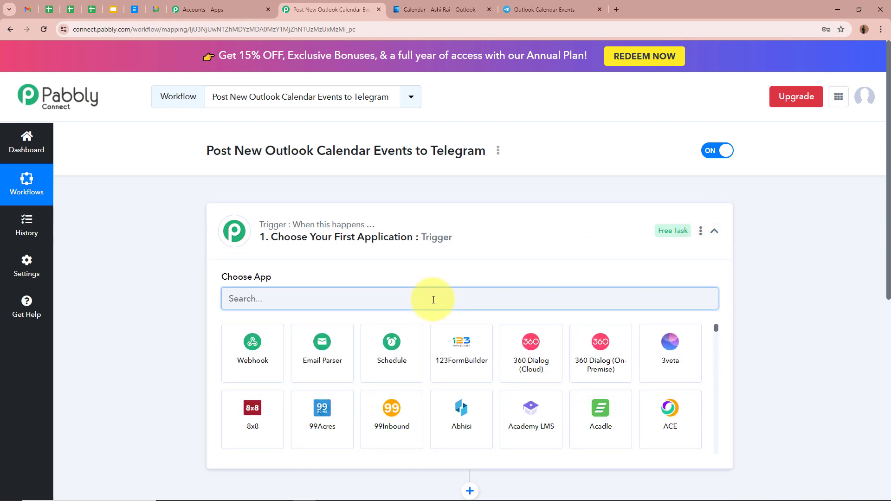
pyautogui.click(433, 299)
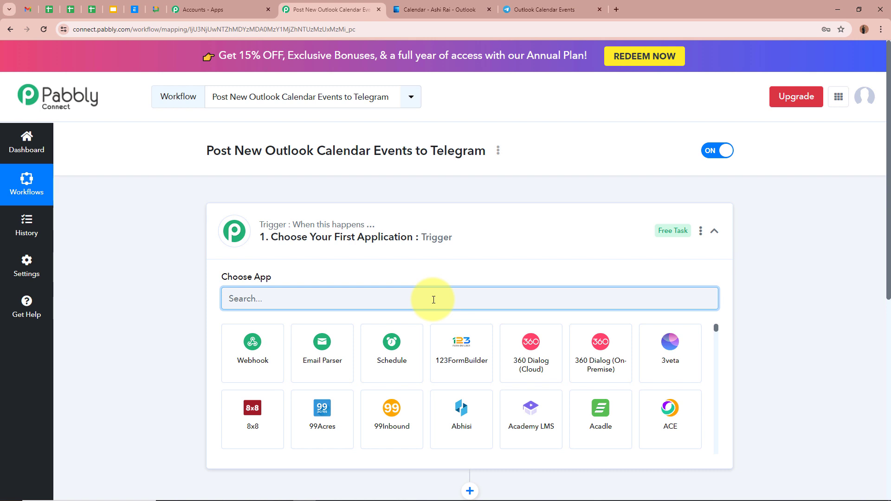
pyautogui.write('Micro')
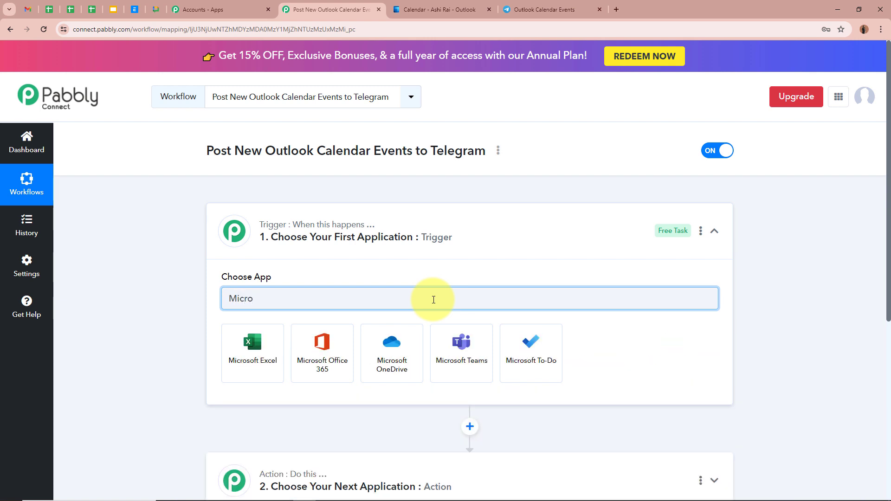
pyautogui.click(320, 353)
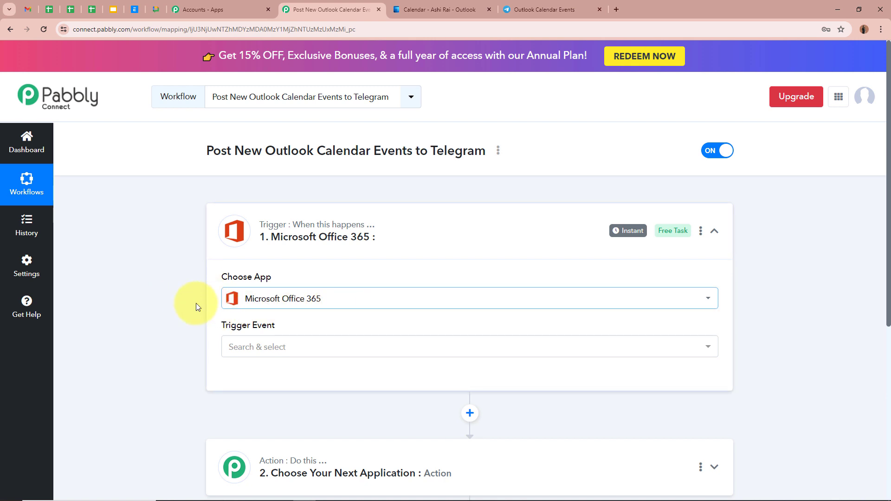
pyautogui.click(313, 350)
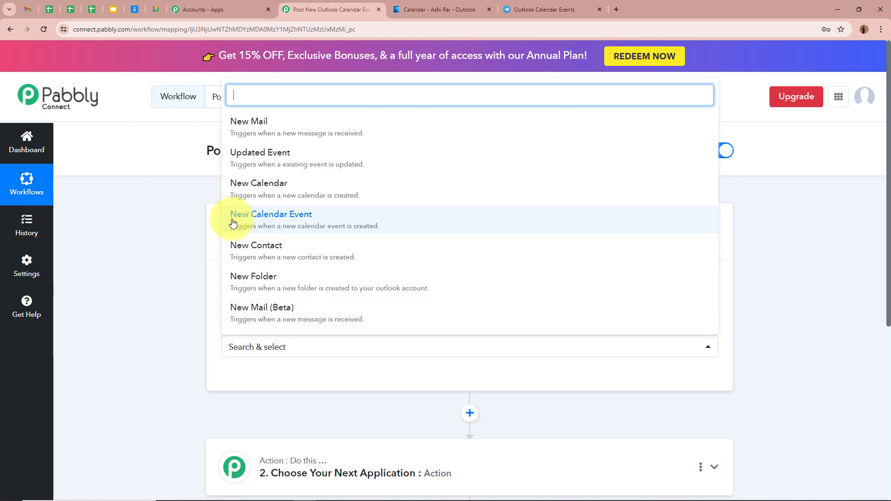
pyautogui.click(352, 221)
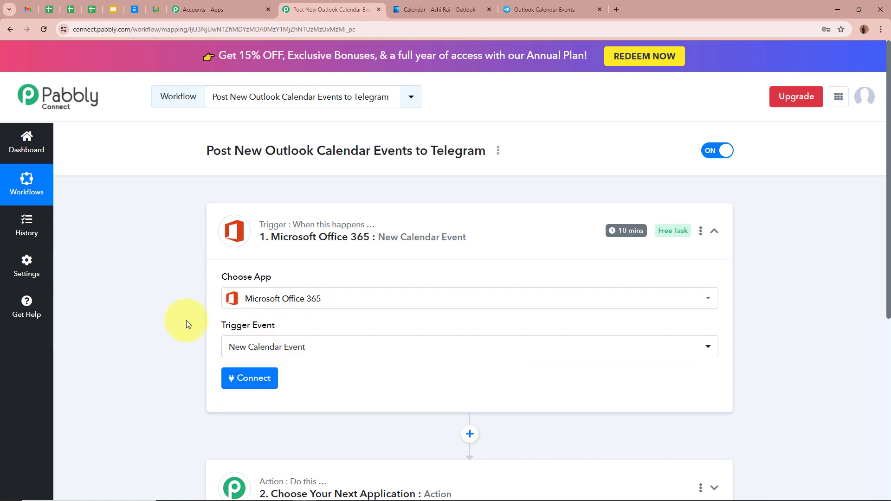
# - Switch to the Outlook calendar, dismiss the Management Workshop event preview to view the month, and return to the Pabbly workflow
pyautogui.click(412, 9)
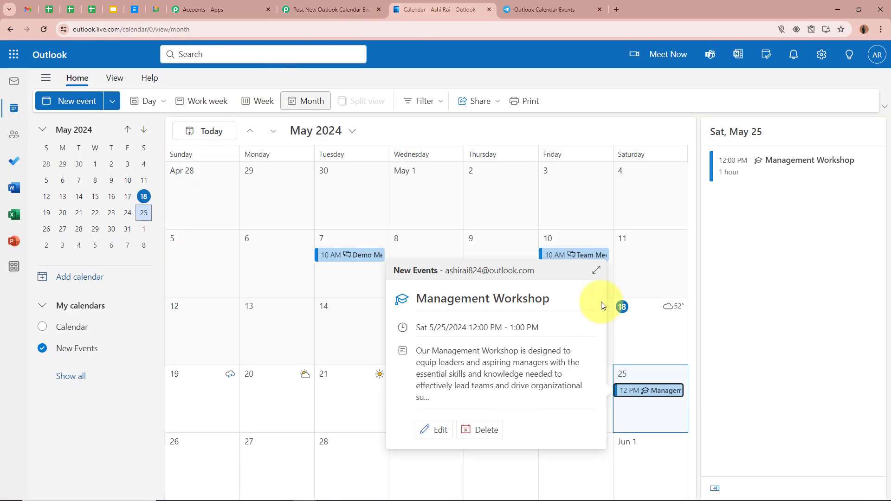
pyautogui.click(428, 223)
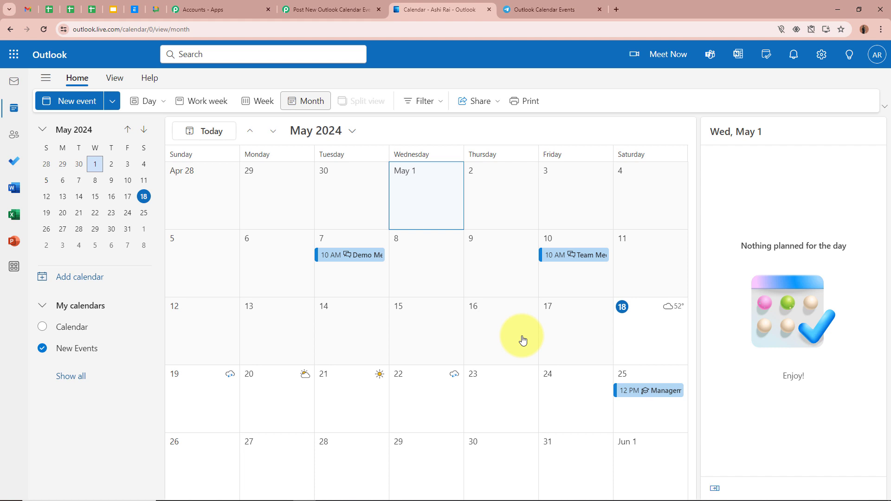
pyautogui.click(332, 9)
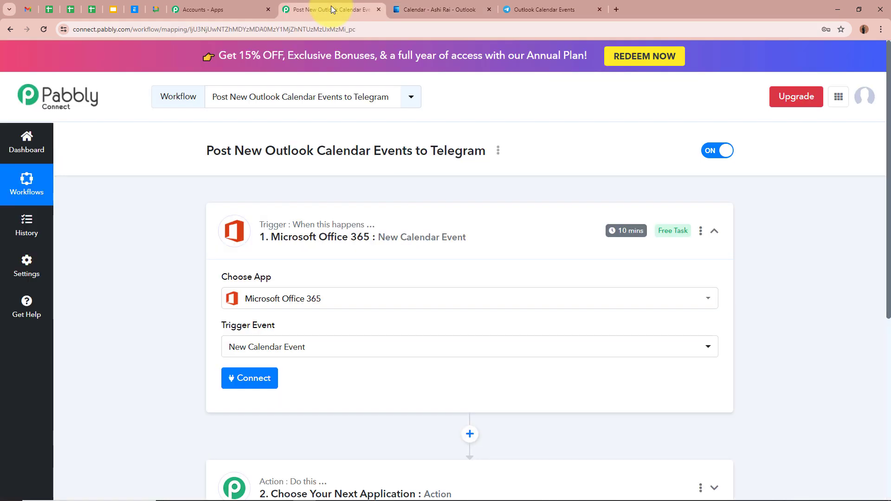
# - Add a new Microsoft Office 365 connection to the trigger and accept the requested access permissions for Pabbly Connect
pyautogui.scroll(-1, 185, 210)
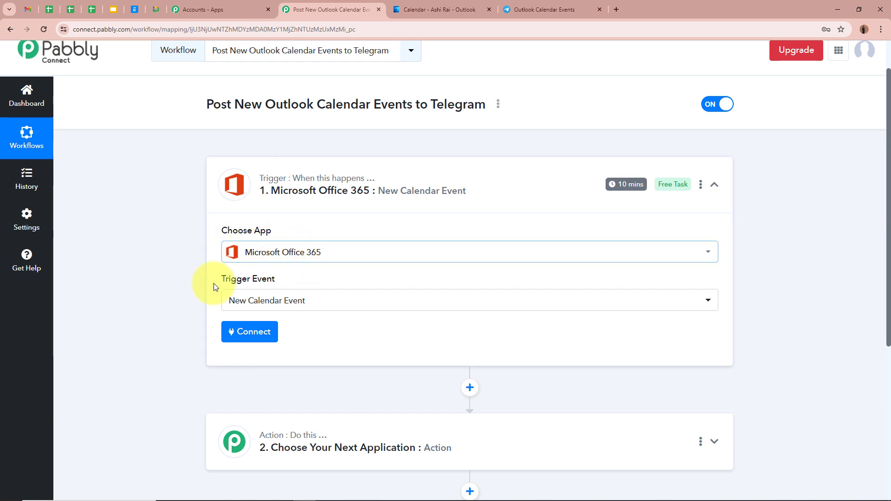
pyautogui.moveTo(617, 193)
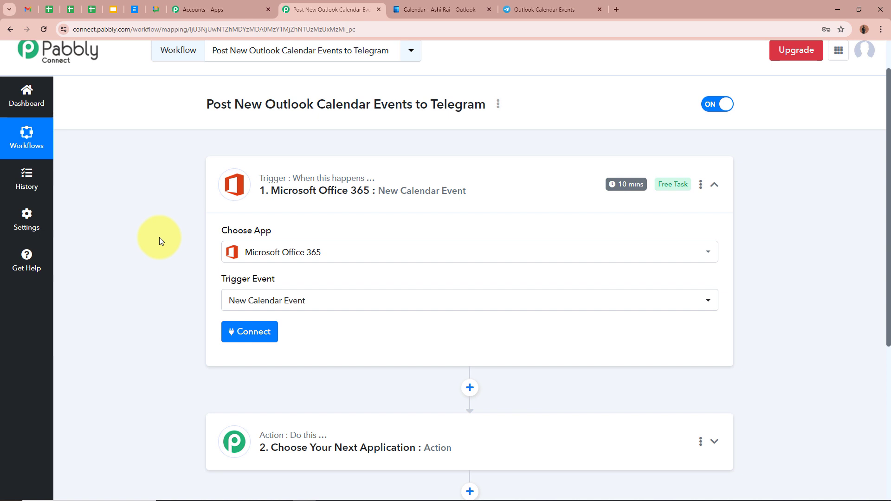
pyautogui.click(249, 332)
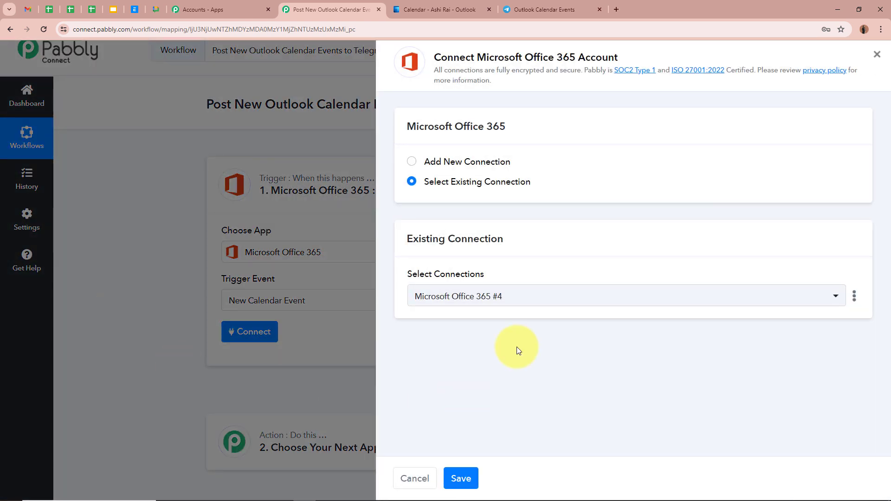
pyautogui.click(413, 167)
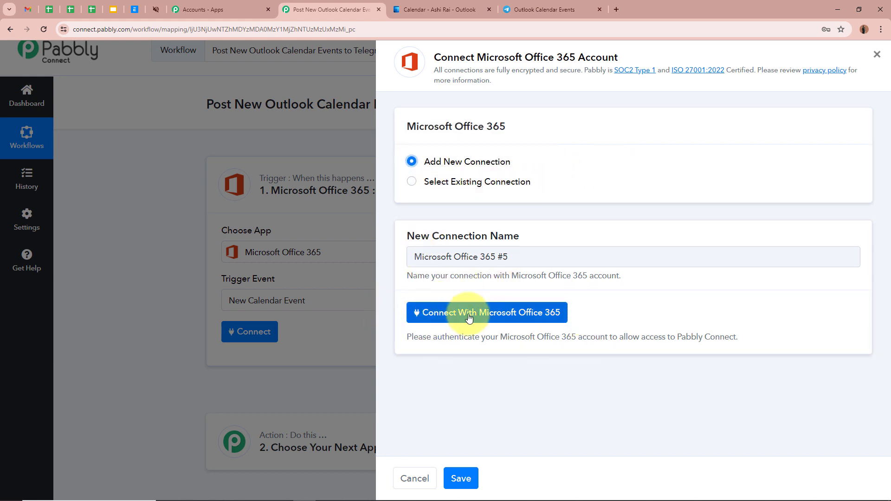
pyautogui.click(520, 312)
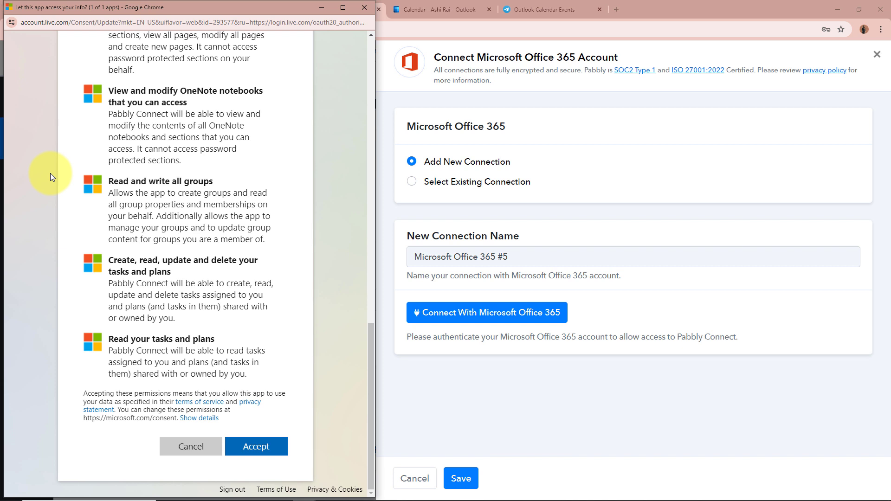
pyautogui.click(253, 447)
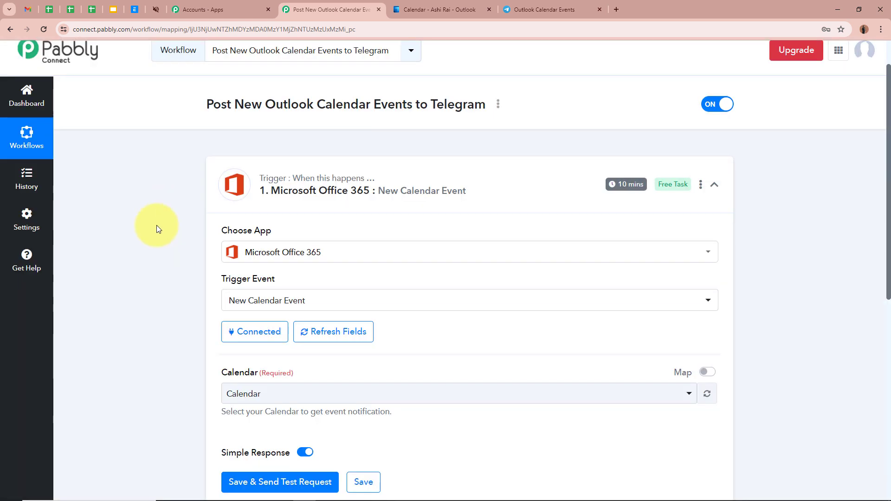
# - Check the full list of calendars in Outlook, and set the trigger's Calendar in the Pabbly workflow to New Events
pyautogui.scroll(-3, 164, 291)
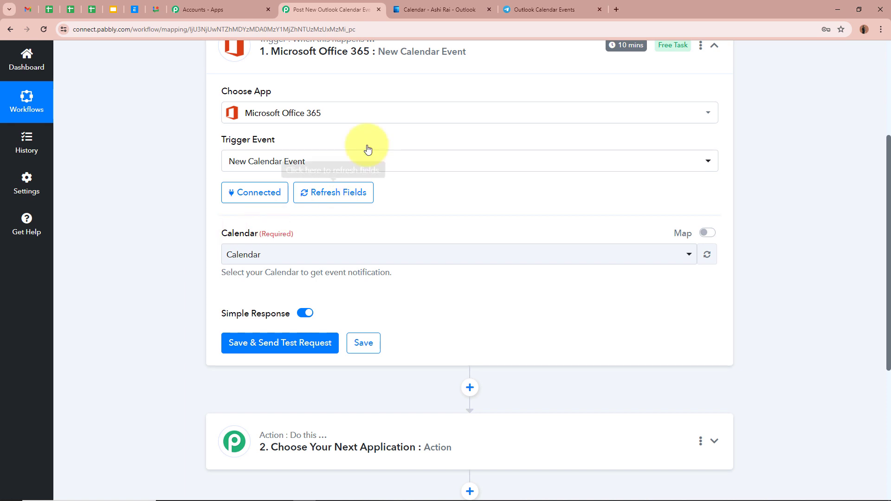
pyautogui.click(404, 6)
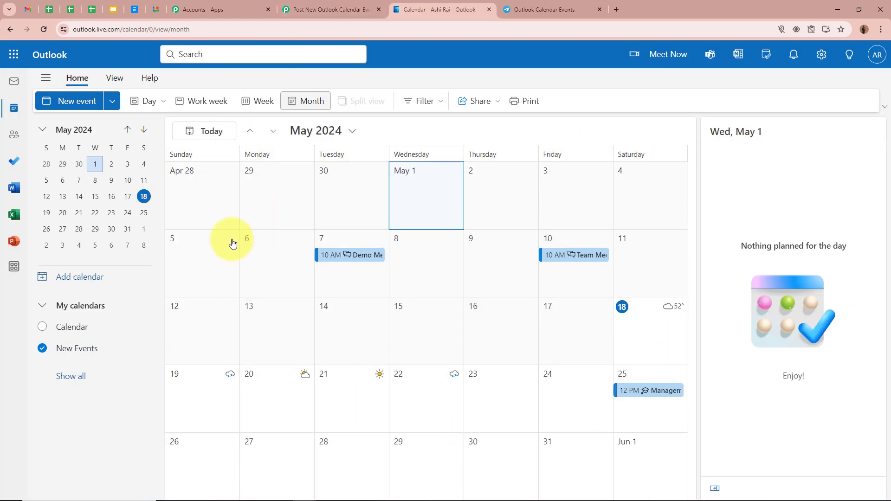
pyautogui.click(71, 375)
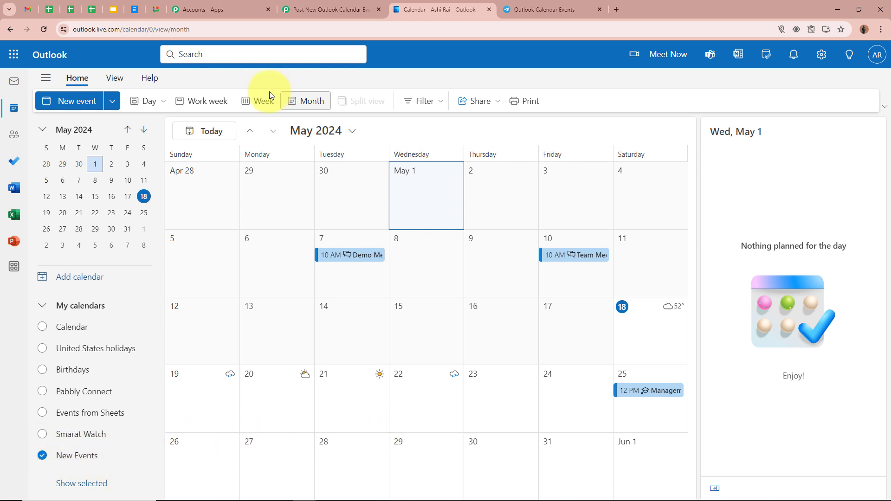
pyautogui.click(324, 9)
pyautogui.click(350, 258)
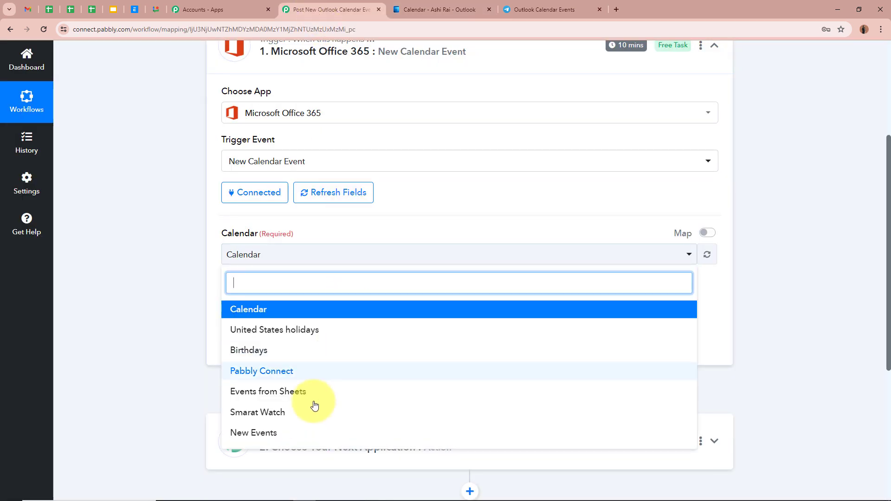
pyautogui.click(288, 434)
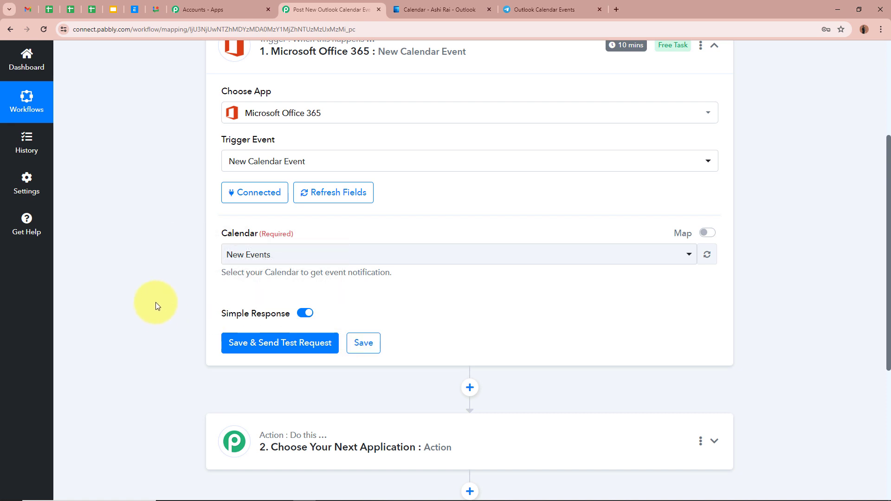
# - Switch to the Outlook calendar and start a new event on May 29, 2024 titled Management Workshop
pyautogui.hotkey('ctrl', 'Tab')
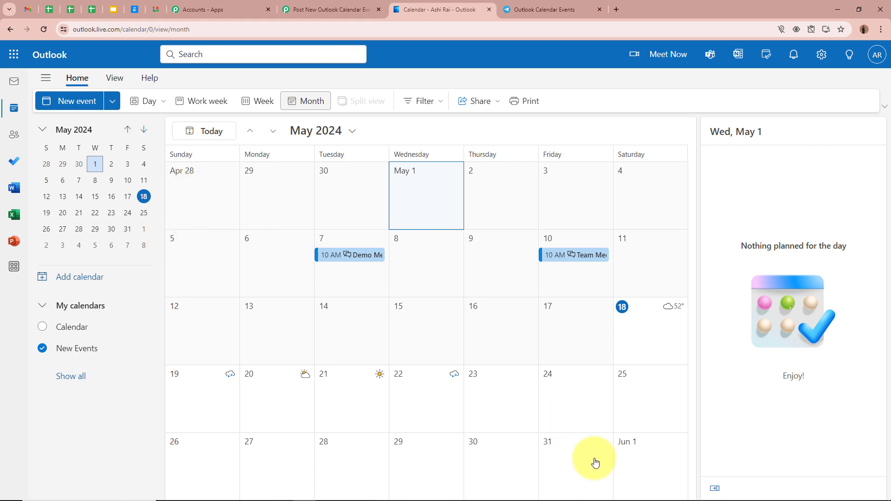
pyautogui.click(399, 452)
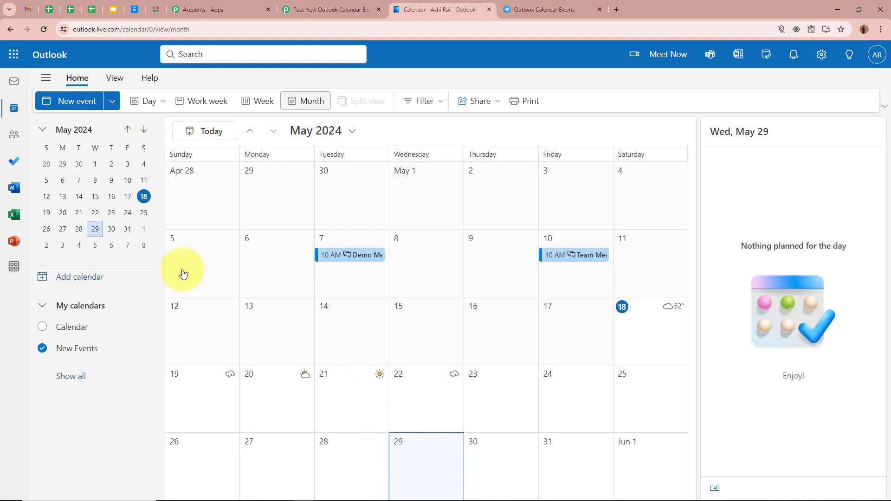
pyautogui.click(77, 101)
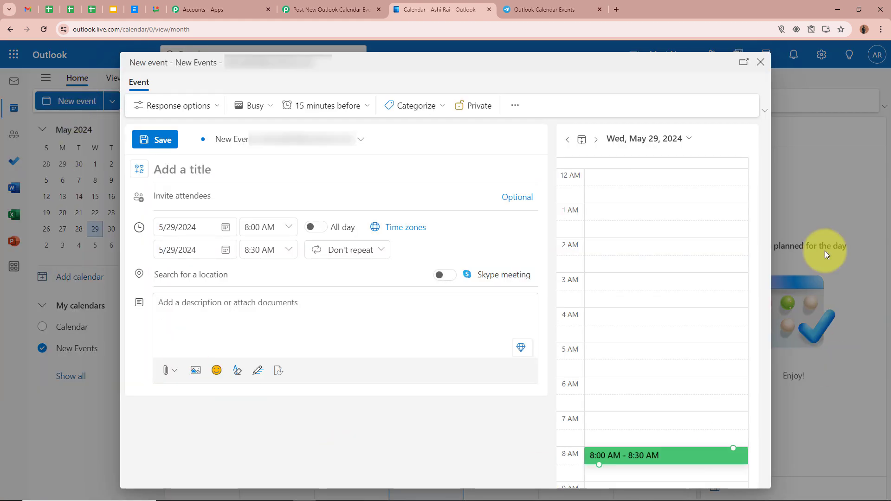
pyautogui.click(441, 164)
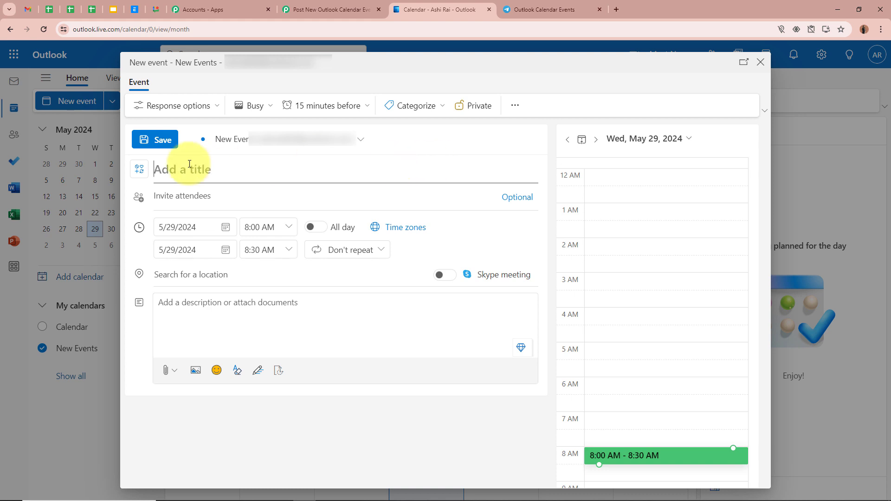
pyautogui.write('Management Workshop')
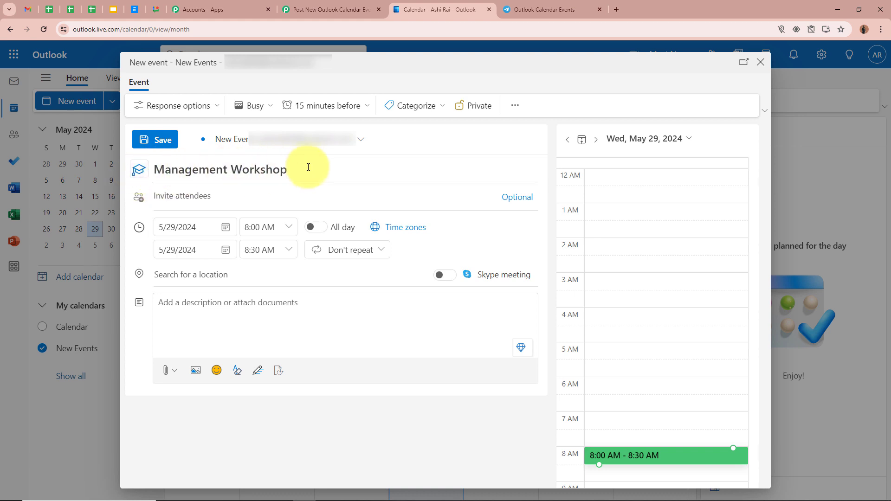
# - Paste the event description beginning "Our Management Workshop is designed to equip leaders and aspiring managers" and dismiss the clipboard access request
pyautogui.click(287, 304)
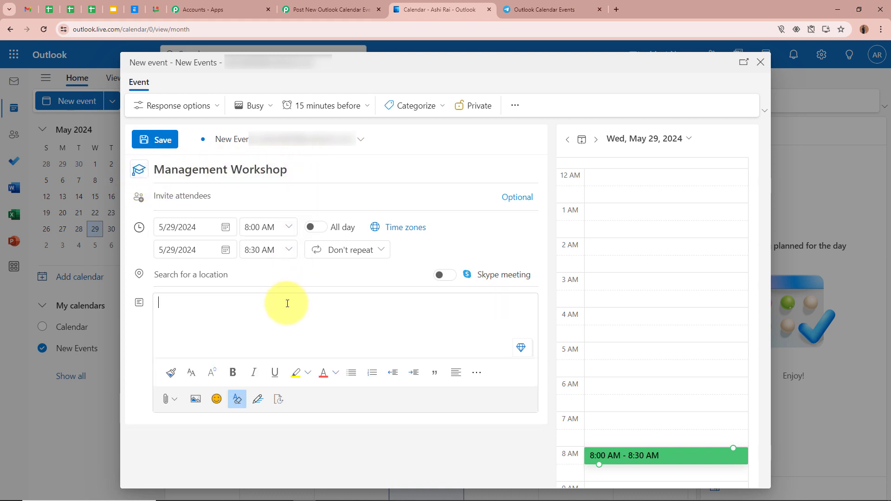
pyautogui.write('Our Management Workshop is designed to equip leaders and aspiring managers with the essential skills and knowledge needed to effectively lead teams and drive organizational success.')
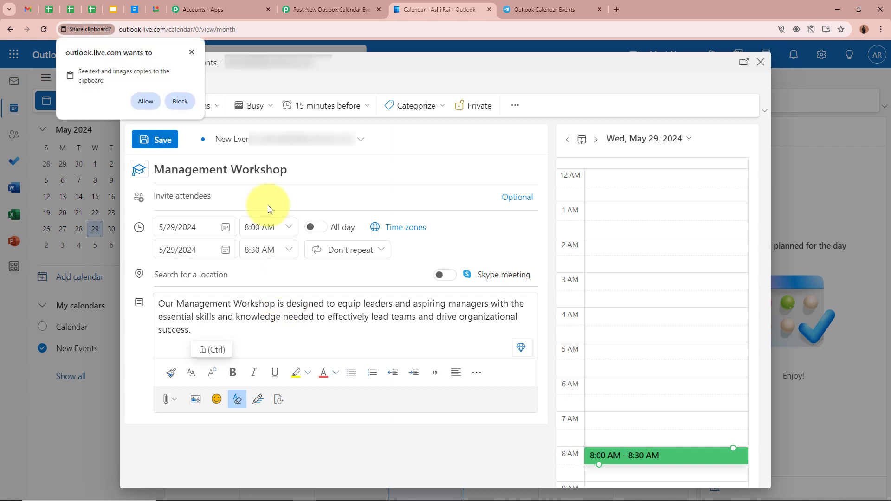
pyautogui.click(191, 54)
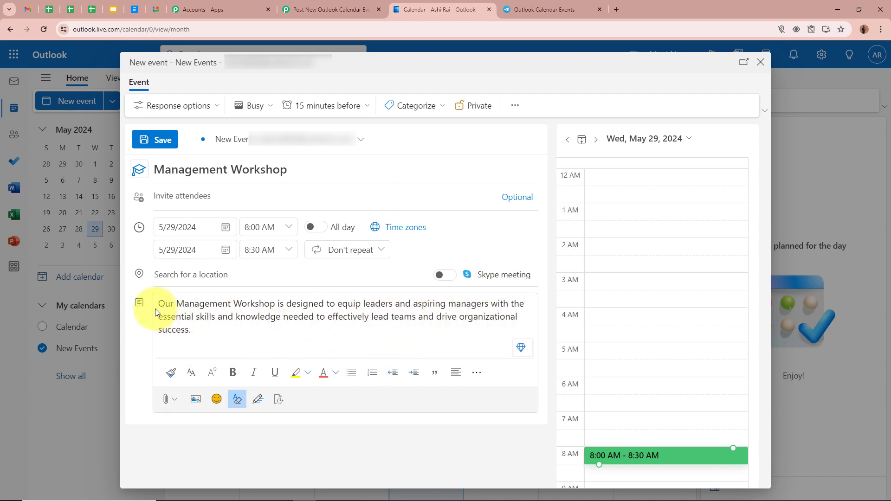
# - Set the event's start time to 1:00 PM and its end time to 3:00 PM
pyautogui.click(288, 229)
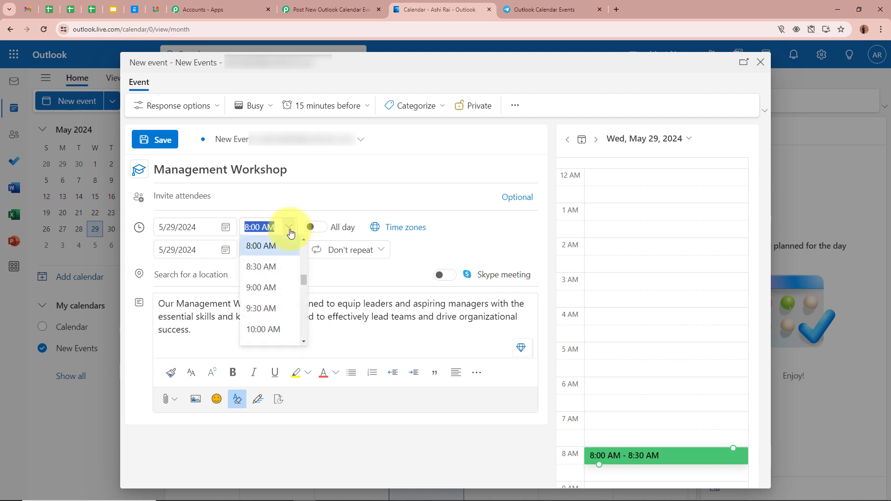
pyautogui.scroll(-5, 274, 301)
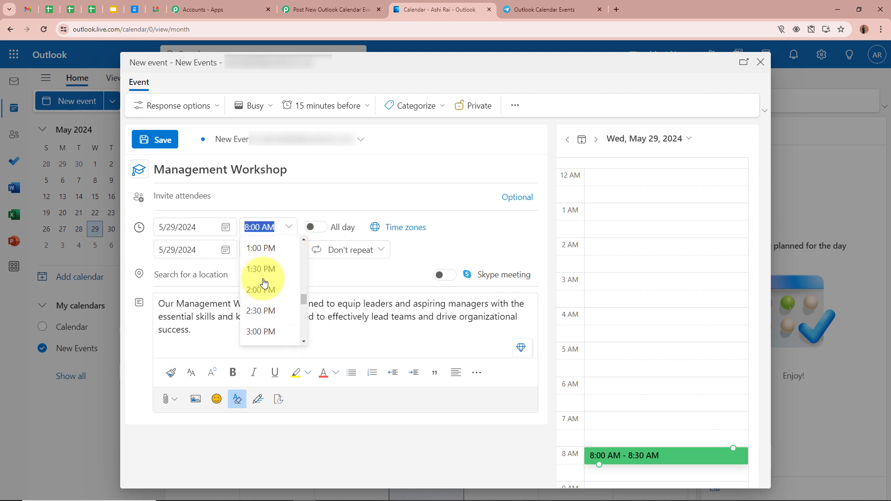
pyautogui.scroll(1, 263, 283)
pyautogui.click(258, 273)
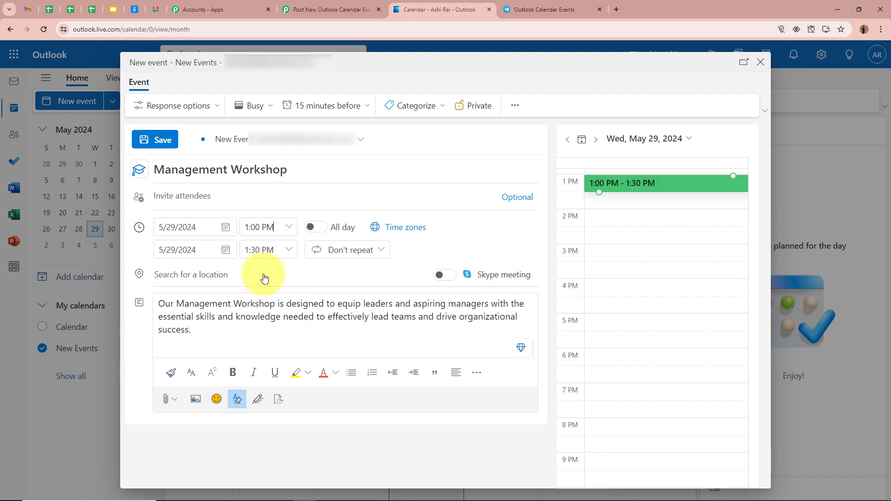
pyautogui.click(289, 252)
pyautogui.click(274, 328)
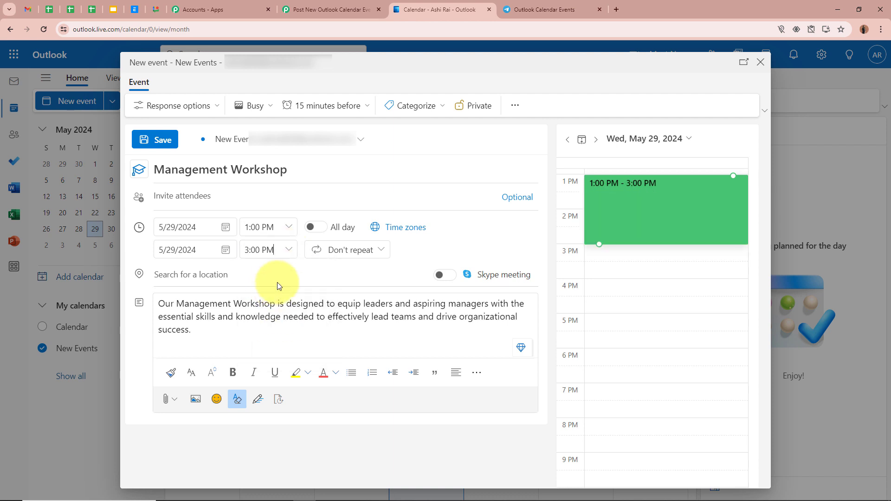
# - Leave the location empty, dismiss the location access request, and save the Management Workshop event
pyautogui.click(322, 274)
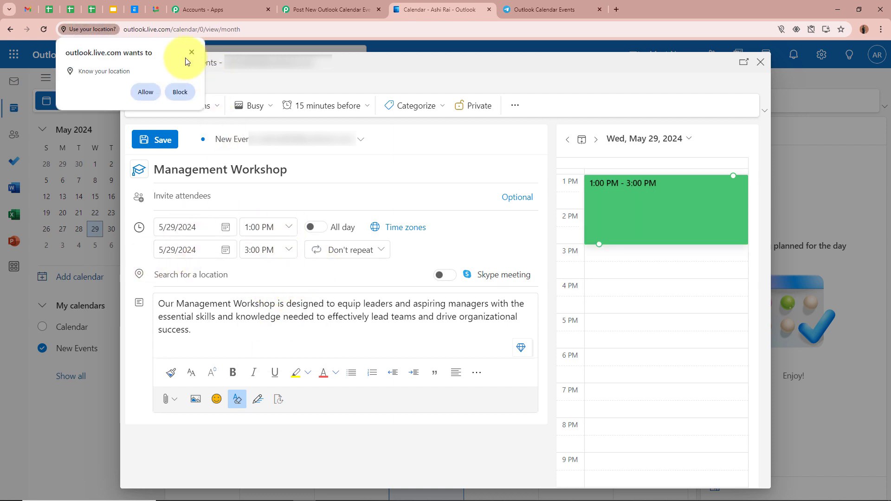
pyautogui.click(191, 52)
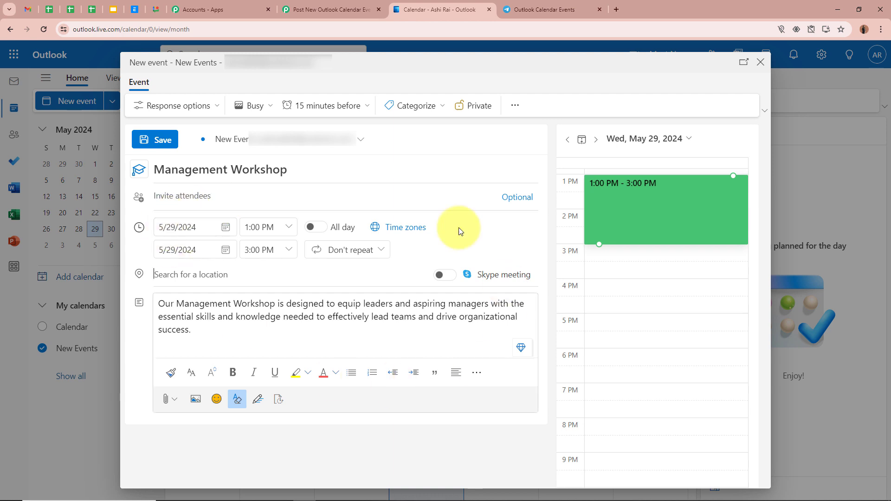
pyautogui.click(160, 139)
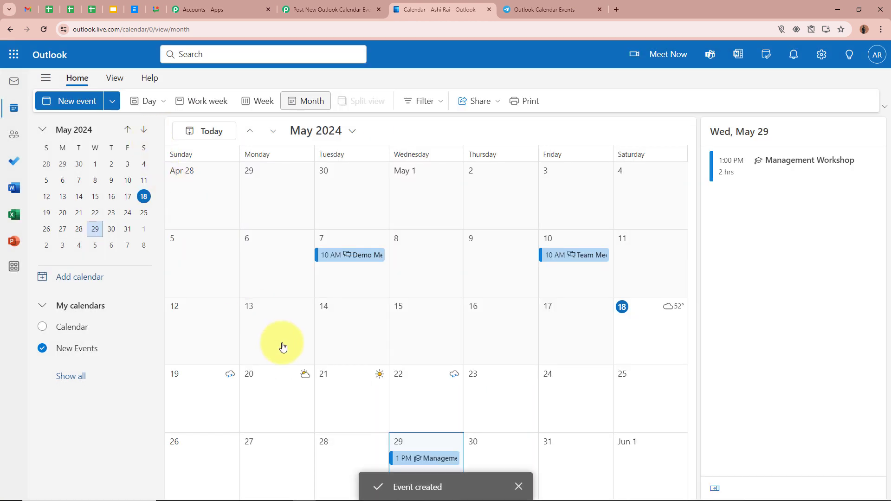
pyautogui.click(518, 486)
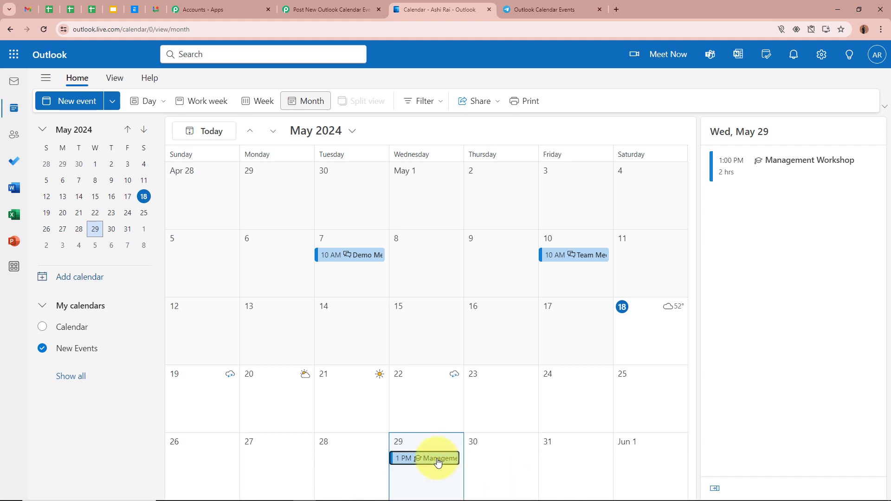
# - Review the title, time and description of the Management Workshop event on May 29, and close its preview
pyautogui.click(438, 459)
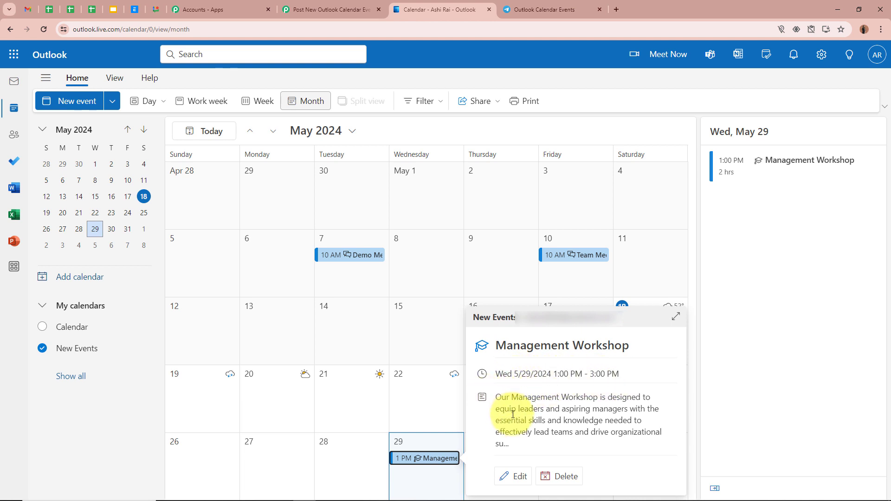
pyautogui.tripleClick(497, 398)
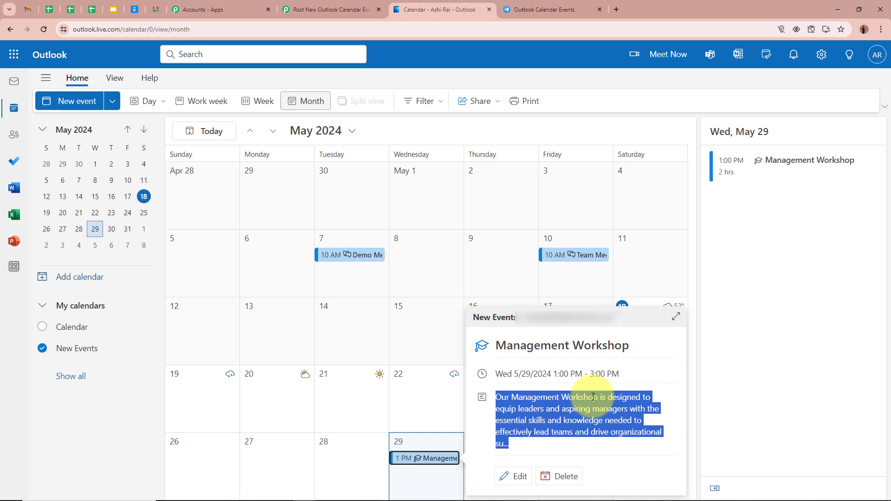
pyautogui.click(648, 276)
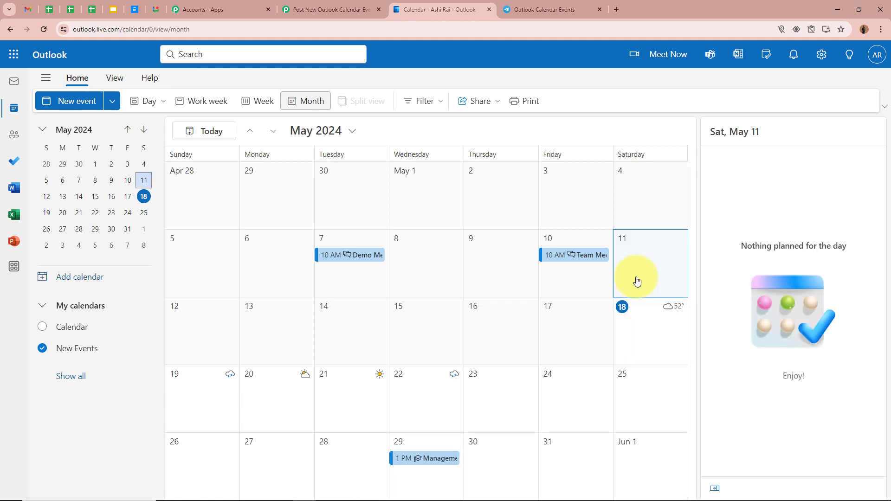
# - Return to the Pabbly workflow, save the trigger with a test request, and check the Subject value in the received response
pyautogui.click(339, 9)
pyautogui.click(294, 343)
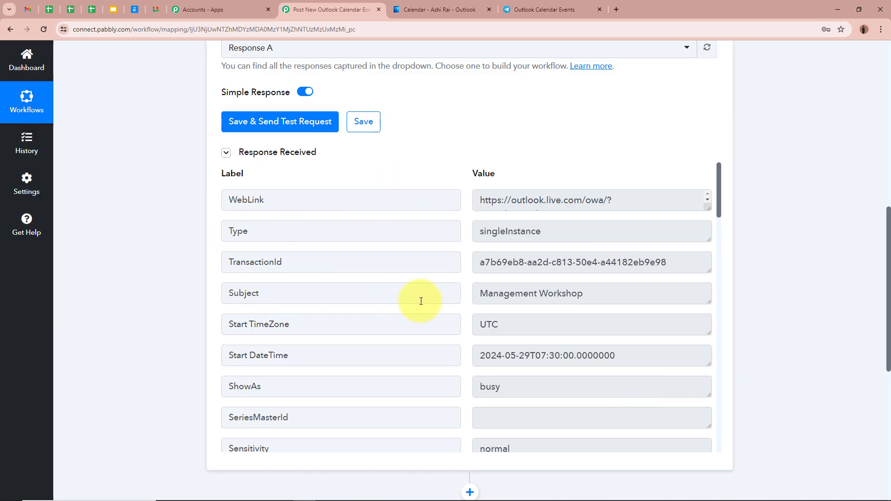
pyautogui.moveTo(474, 296); pyautogui.dragTo(711, 298)
pyautogui.click(753, 298)
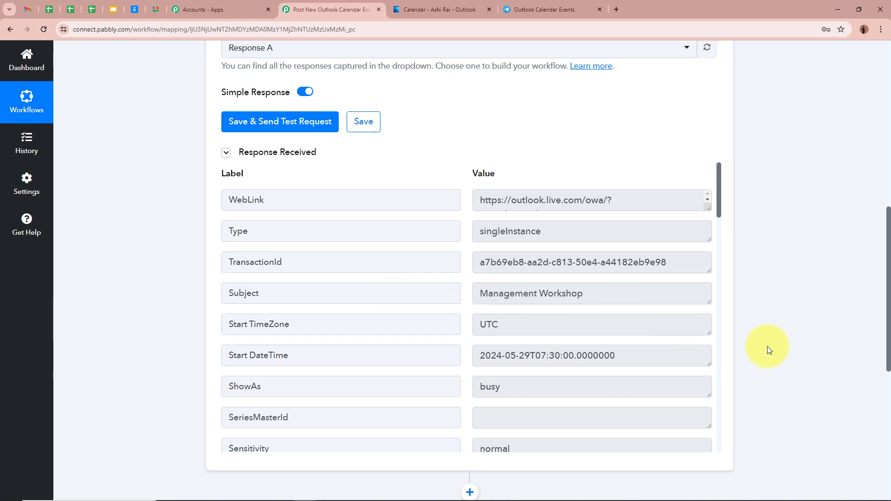
# - Examine the remaining response fields down to the full BodyPreview text, and collapse the Microsoft Office 365 trigger
pyautogui.scroll(-7, 628, 346)
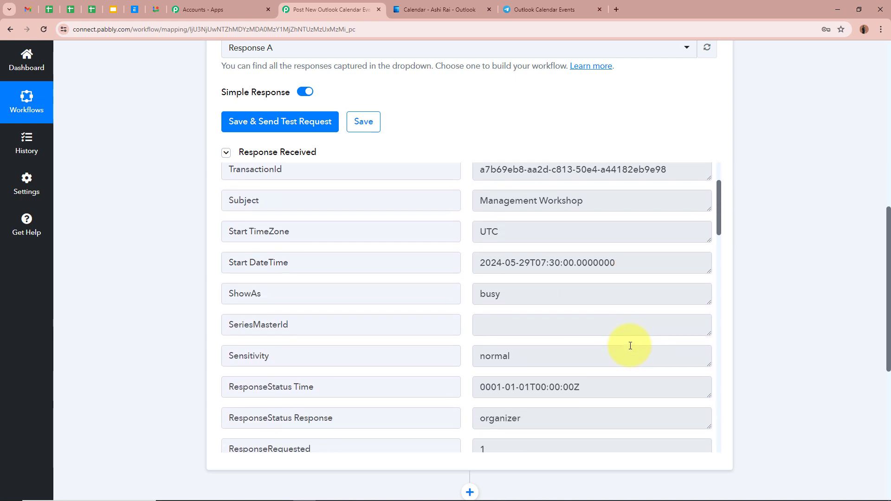
pyautogui.scroll(-18, 629, 344)
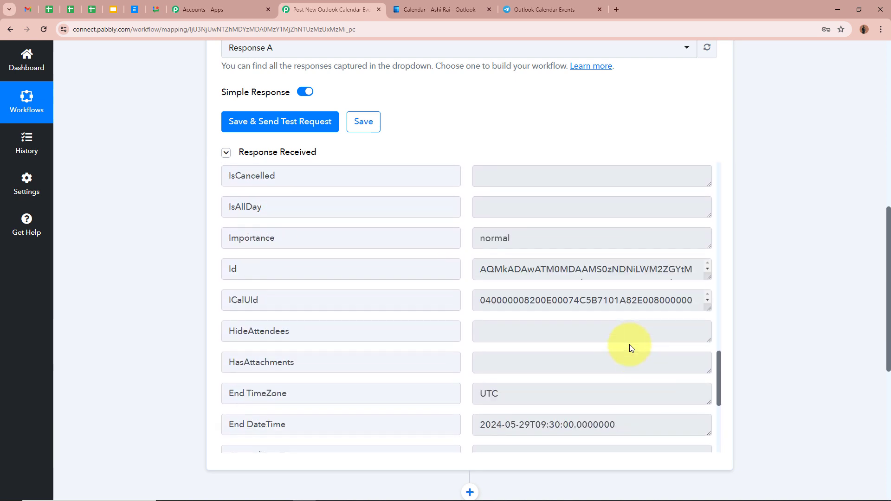
pyautogui.scroll(-2, 629, 344)
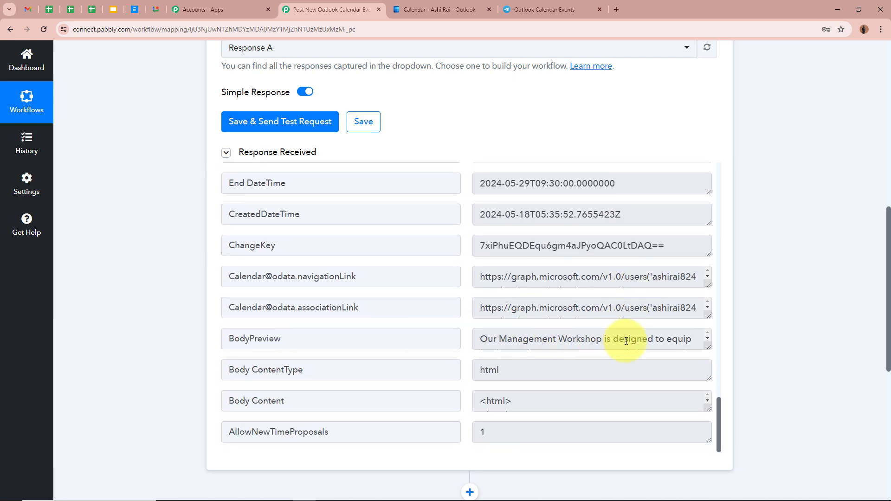
pyautogui.moveTo(708, 347); pyautogui.dragTo(704, 430)
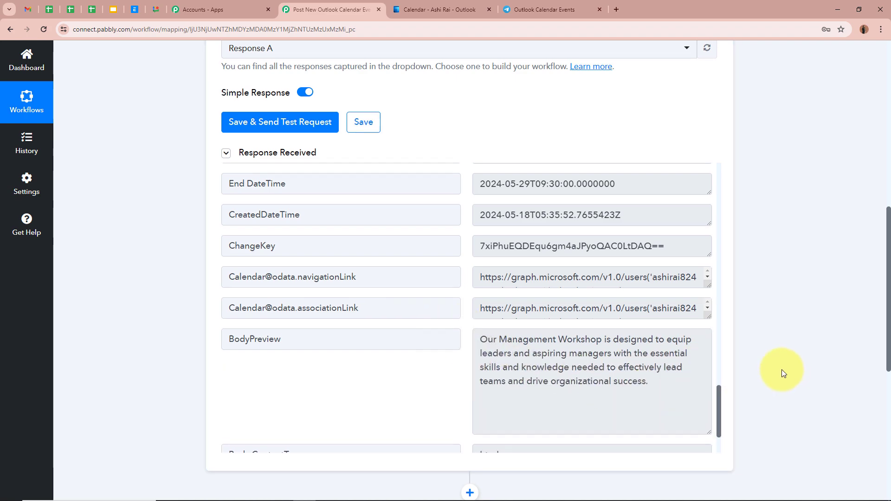
pyautogui.scroll(6, 781, 369)
pyautogui.scroll(3, 781, 369)
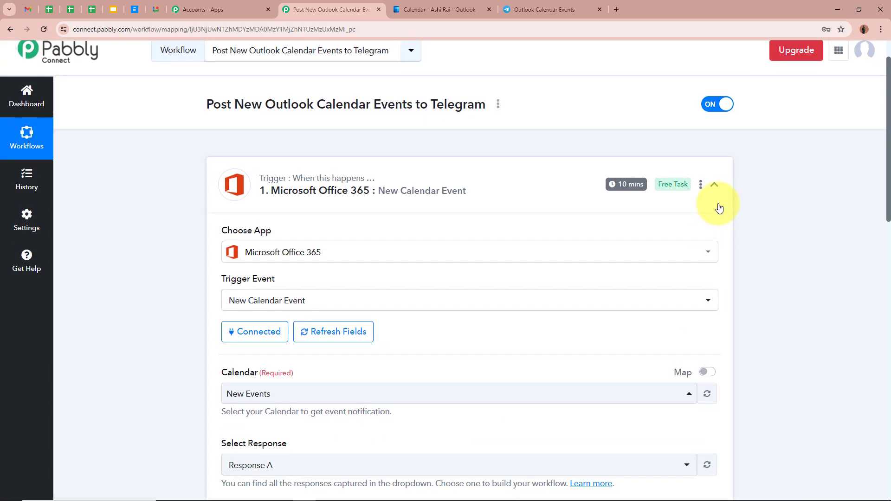
pyautogui.click(714, 226)
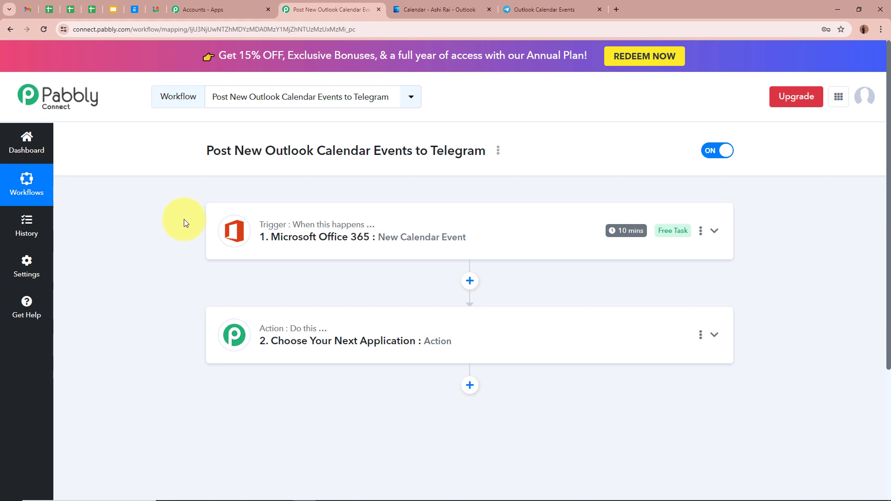
# - Set the workflow's action to Telegram Bot with Send a Text Message or Reply as the action event
pyautogui.click(714, 334)
pyautogui.scroll(-3, 758, 328)
pyautogui.click(417, 238)
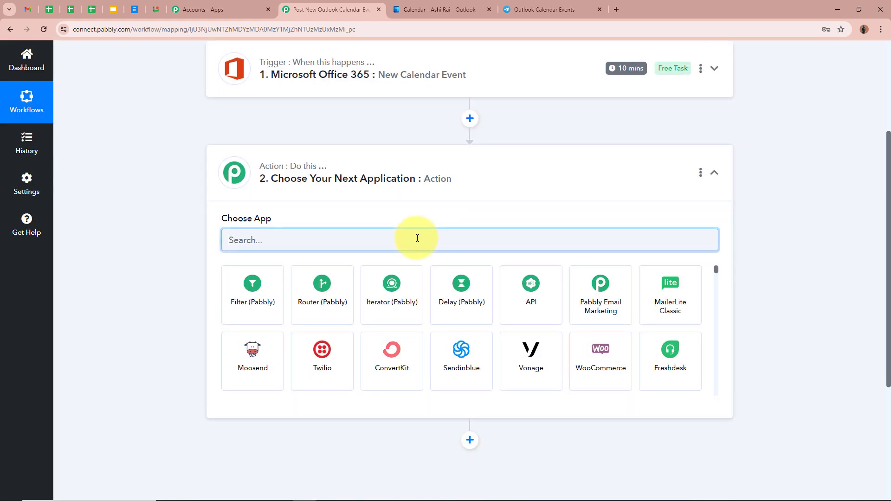
pyautogui.write('Tele')
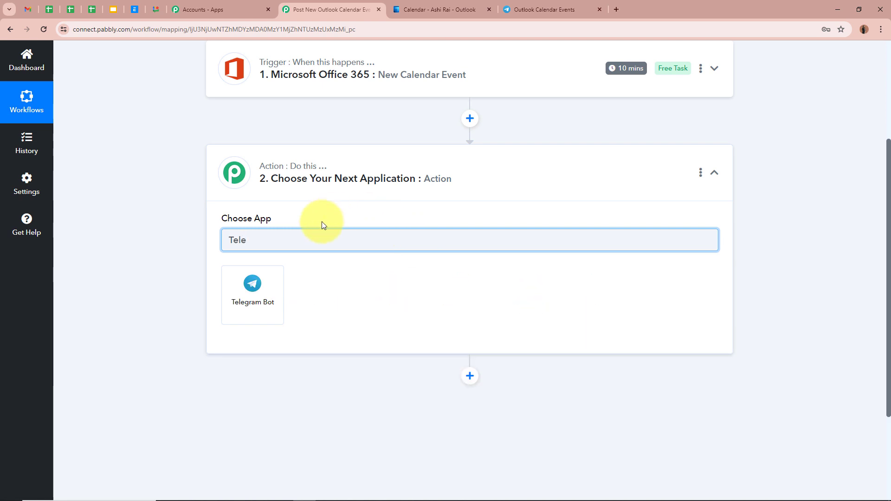
pyautogui.click(253, 299)
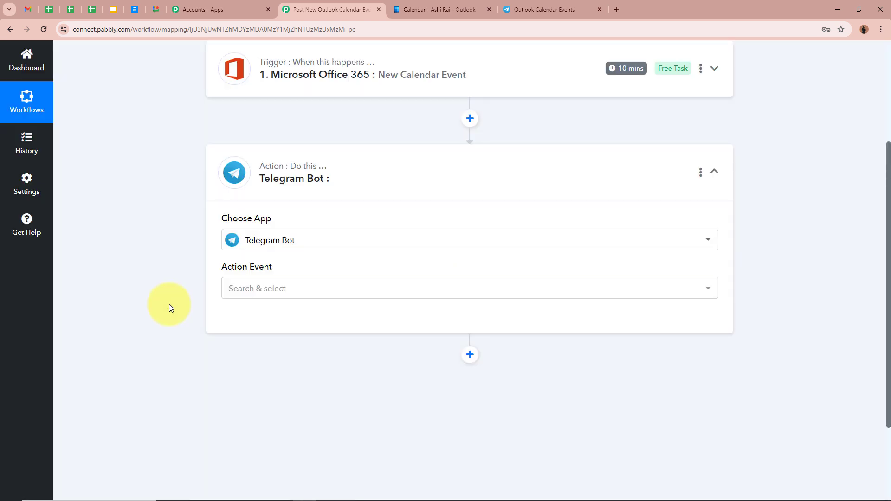
pyautogui.click(269, 290)
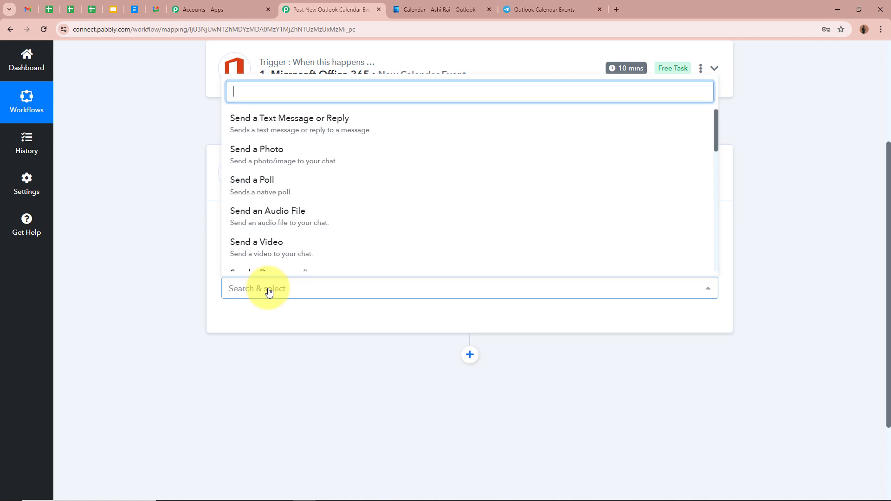
pyautogui.click(304, 130)
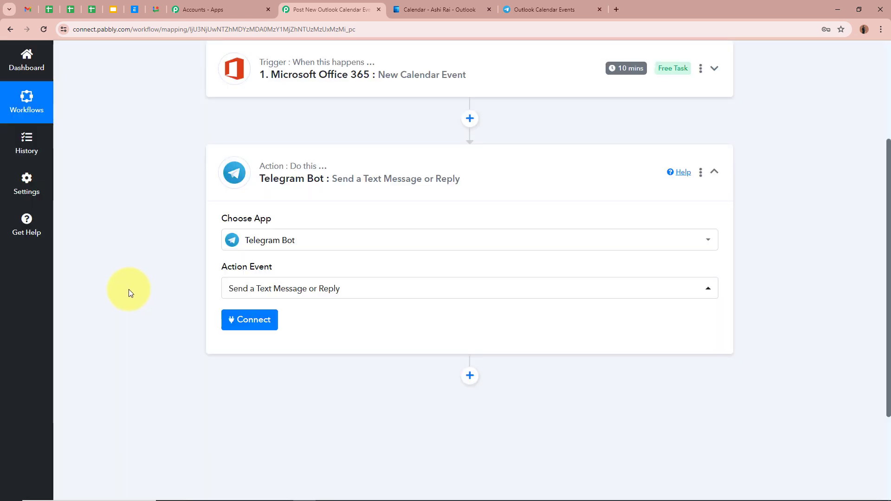
# - Start a new Telegram Bot connection for the action and read the instructions for obtaining its token from BotFather
pyautogui.click(239, 325)
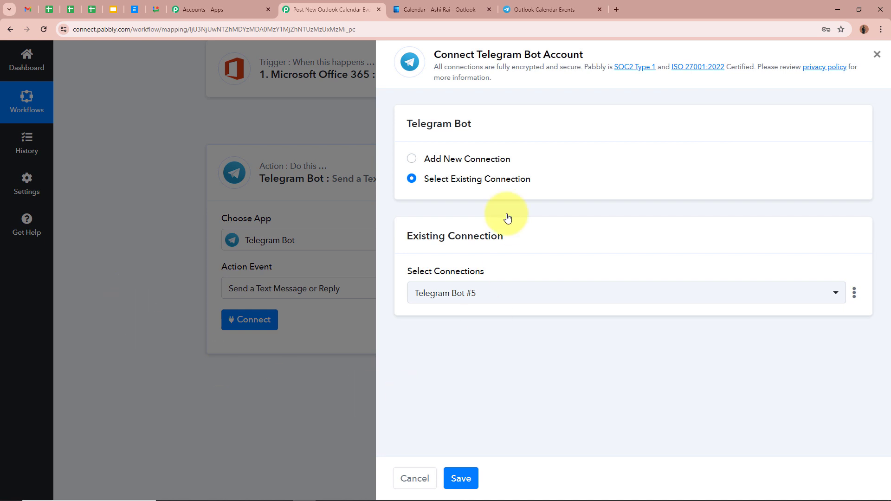
pyautogui.click(412, 159)
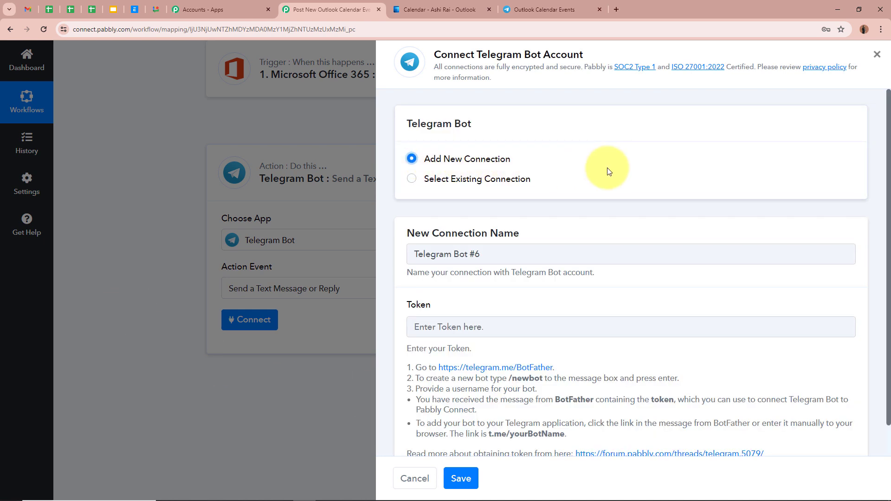
pyautogui.scroll(-1, 606, 171)
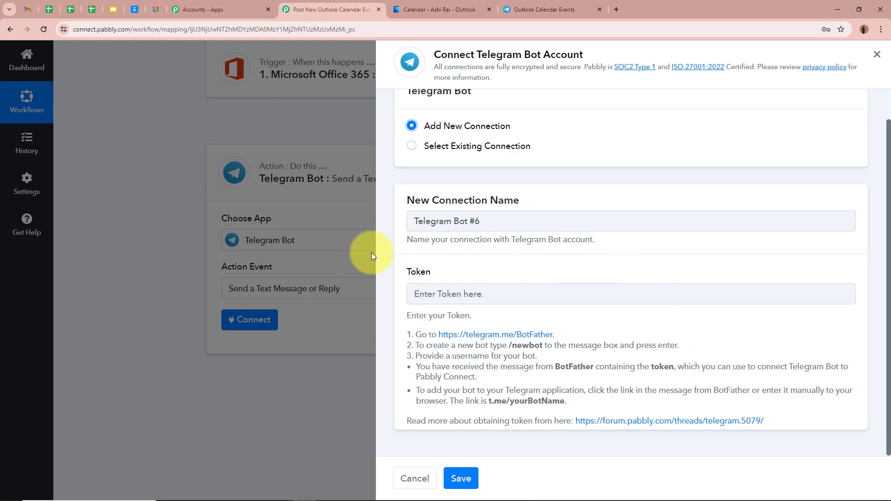
pyautogui.moveTo(396, 333); pyautogui.dragTo(591, 386)
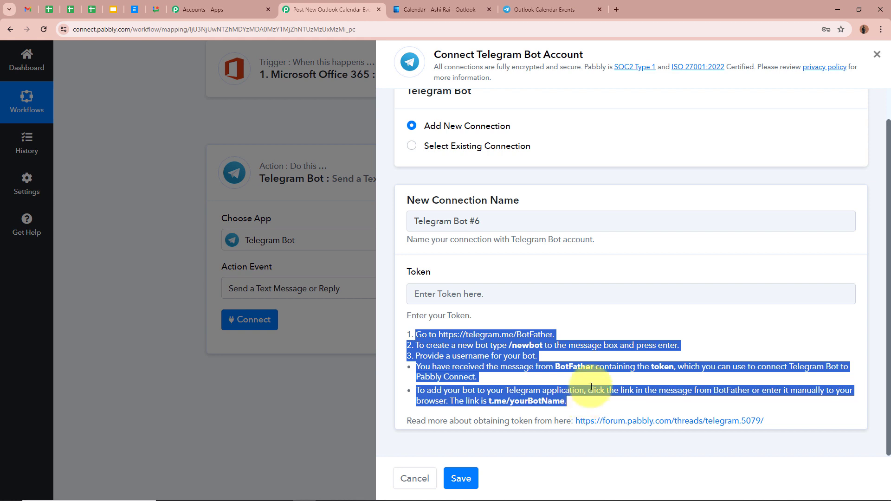
pyautogui.click(591, 386)
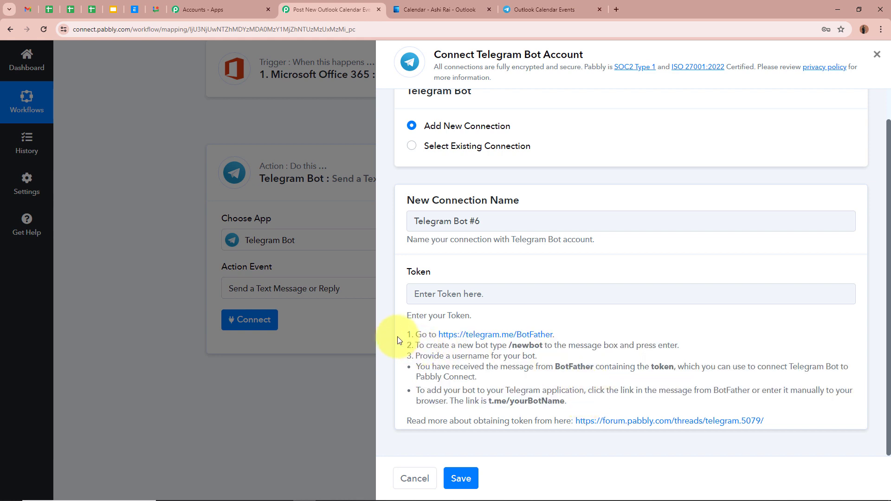
# - Switch to Telegram, search the chats for "Bot", and open the BotFather conversation
pyautogui.click(542, 7)
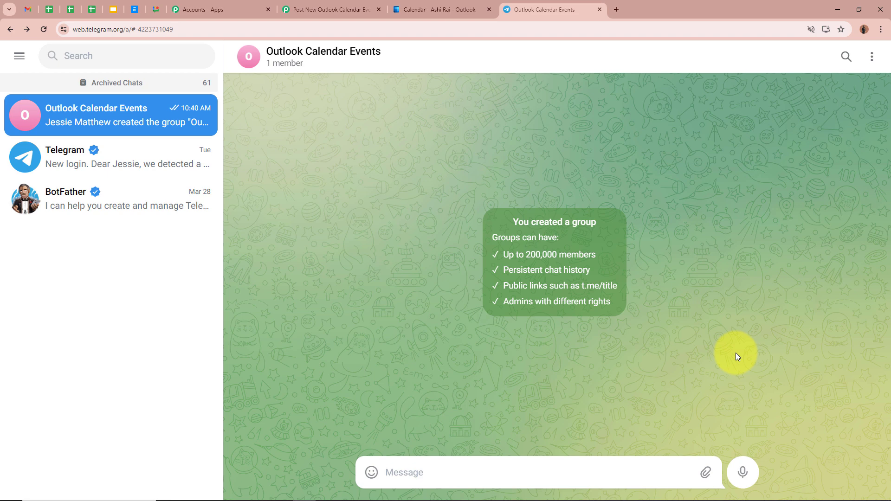
pyautogui.click(126, 62)
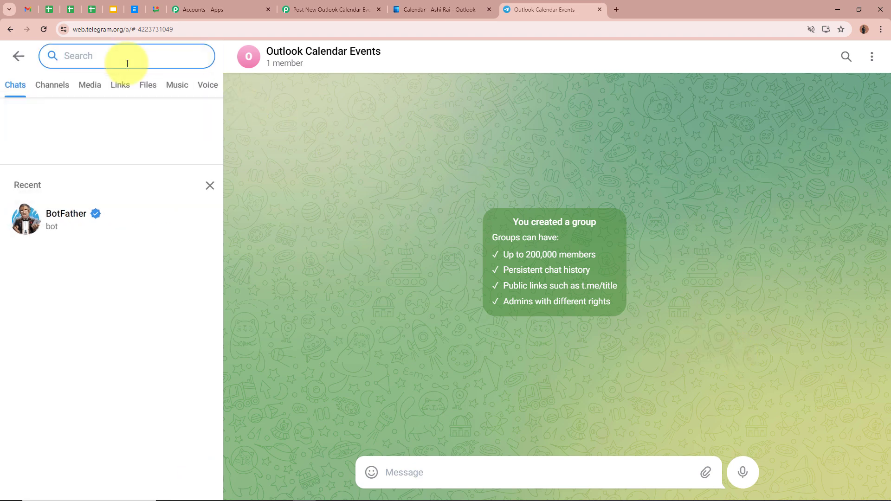
pyautogui.write('Bot')
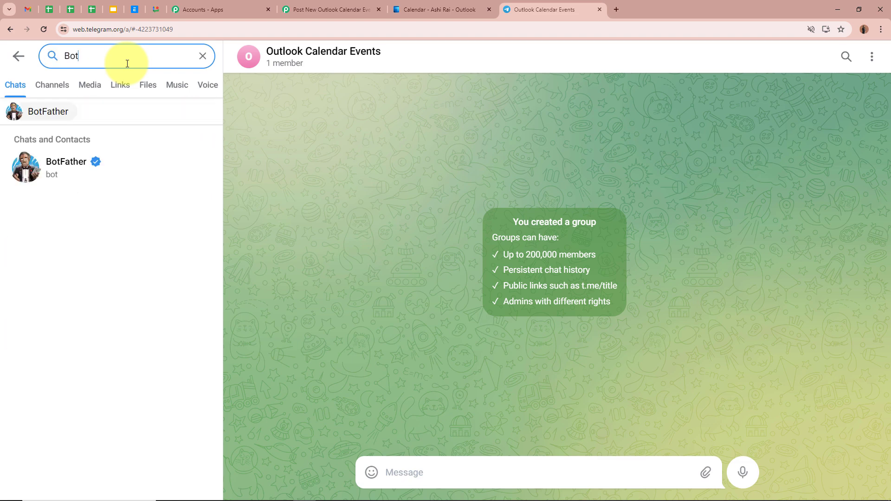
pyautogui.click(127, 157)
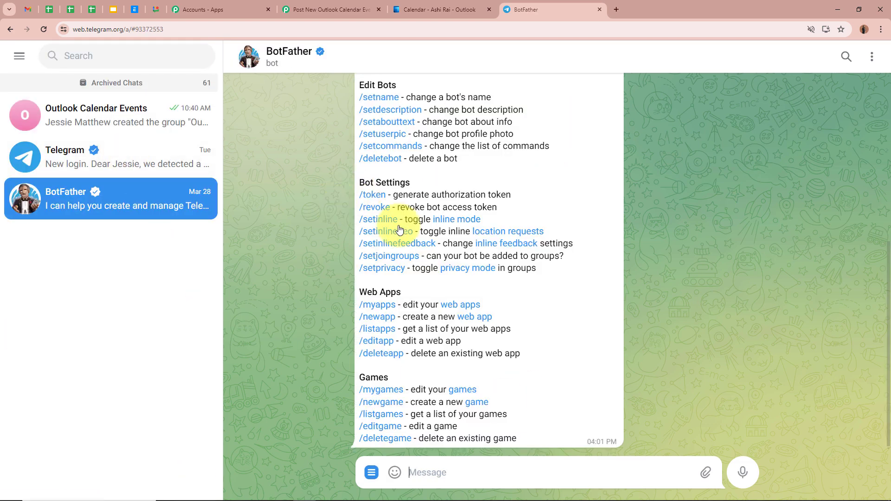
# - Look through BotFather's command list and issue the /newbot command
pyautogui.scroll(5, 621, 299)
pyautogui.scroll(-5, 621, 300)
pyautogui.scroll(5, 621, 299)
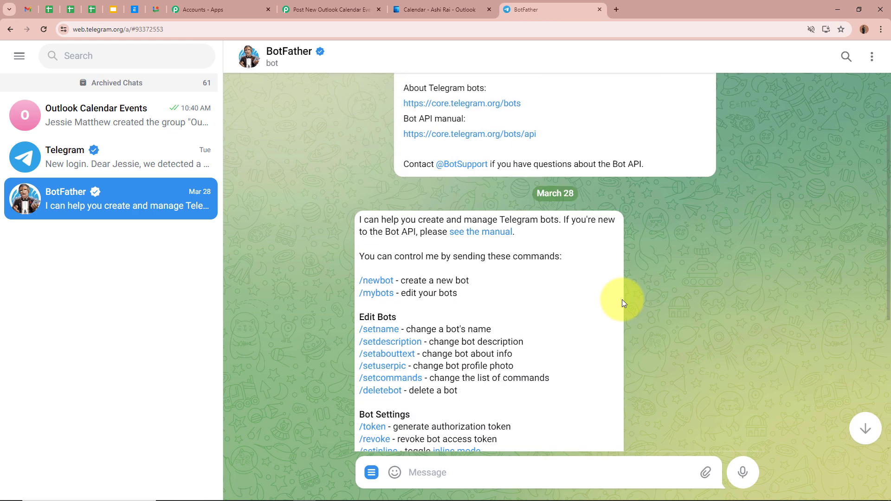
pyautogui.scroll(-5, 621, 299)
pyautogui.scroll(3, 569, 260)
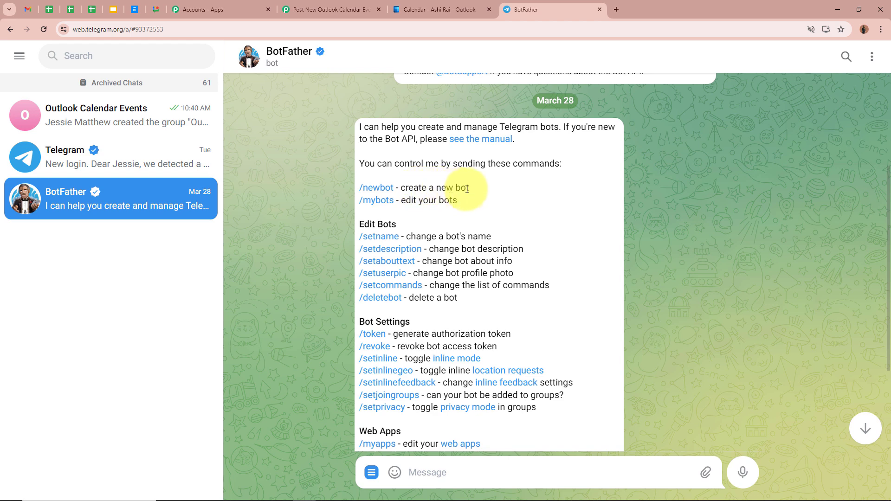
pyautogui.click(376, 191)
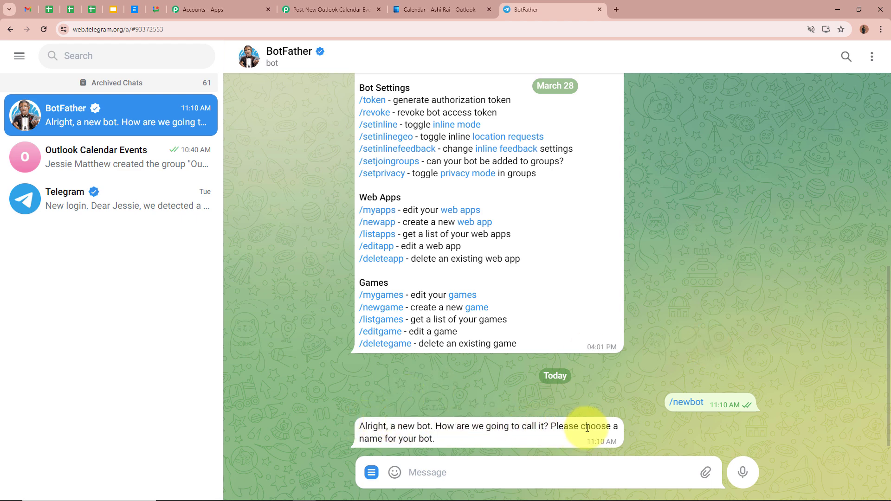
# - Send "Outlook Calendar Events" to BotFather as the new bot's name
pyautogui.click(571, 472)
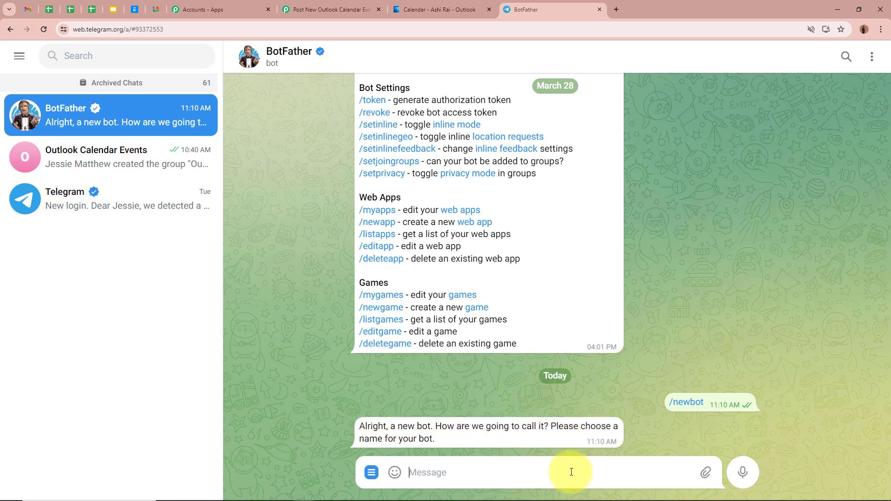
pyautogui.write('Outlook Calendar Events')
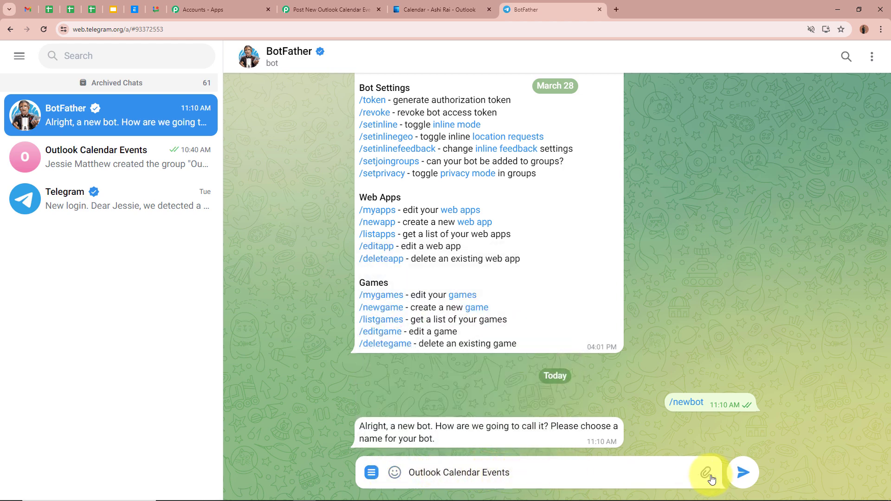
pyautogui.click(742, 472)
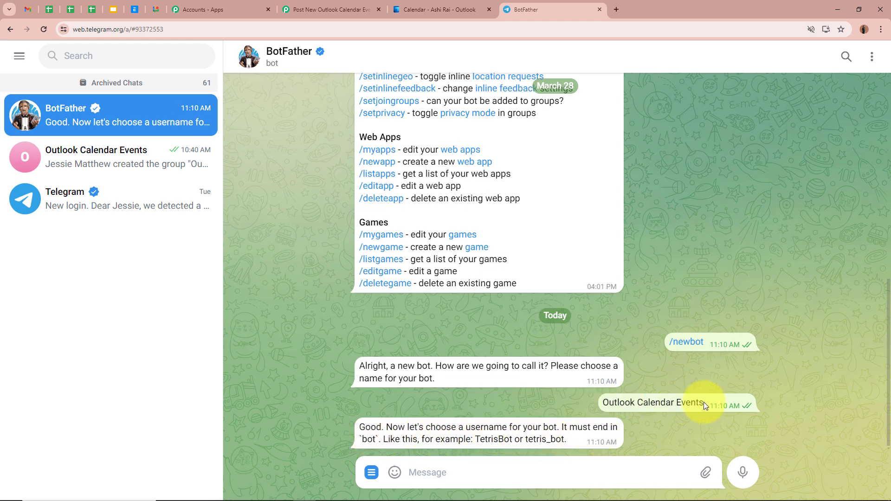
# - Send "OutlookCalendarEvents_bot" to BotFather as the bot's username
pyautogui.moveTo(703, 403); pyautogui.dragTo(593, 407)
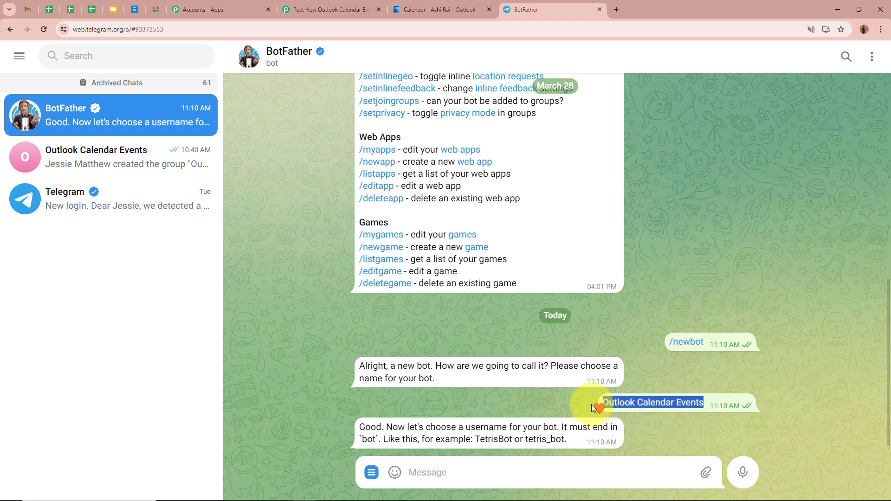
pyautogui.click(543, 472)
pyautogui.write('OutlookCalendarEvents')
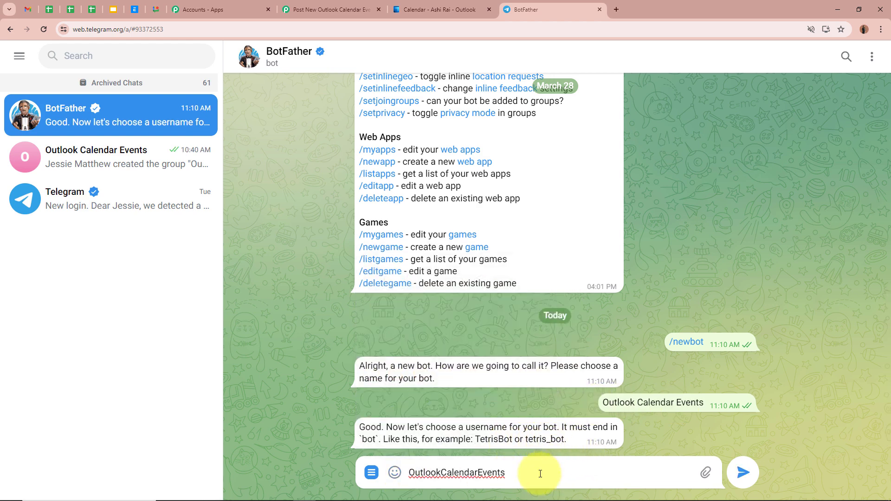
pyautogui.write('_bot')
pyautogui.click(742, 472)
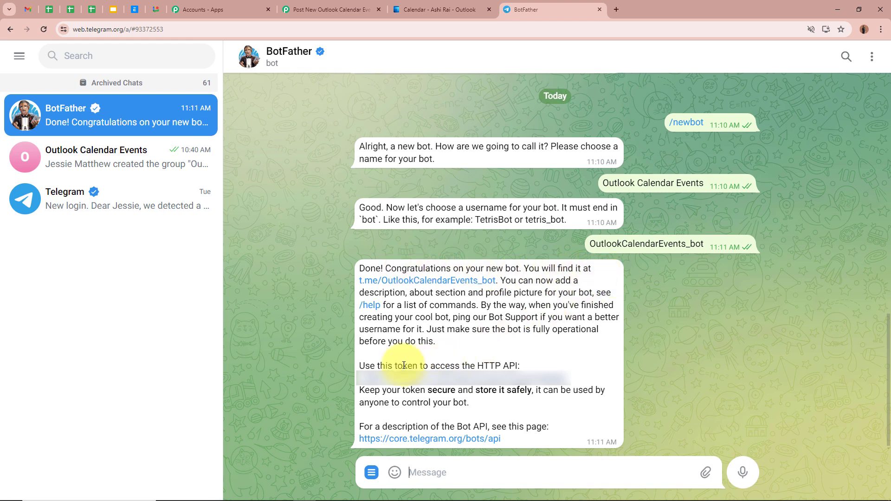
# - Copy the bot's HTTP API token from BotFather's reply, paste it into the Token field in Pabbly Connect, and save the connection
pyautogui.click(500, 381)
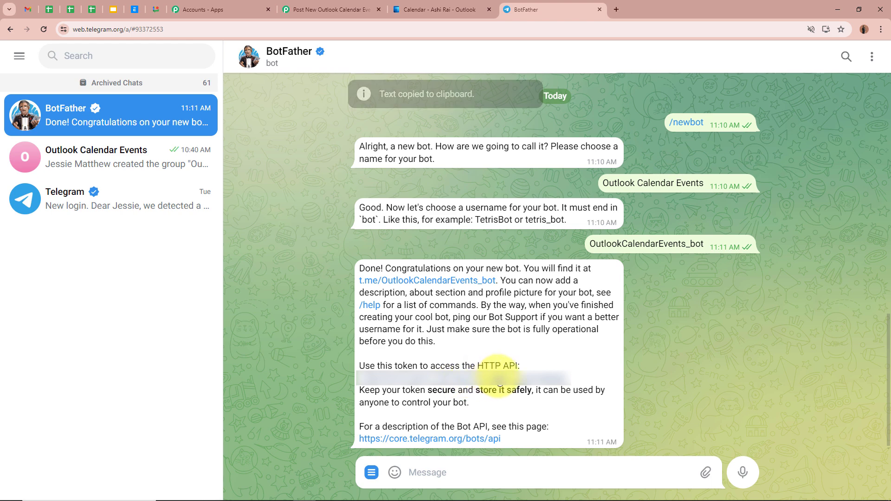
pyautogui.click(321, 9)
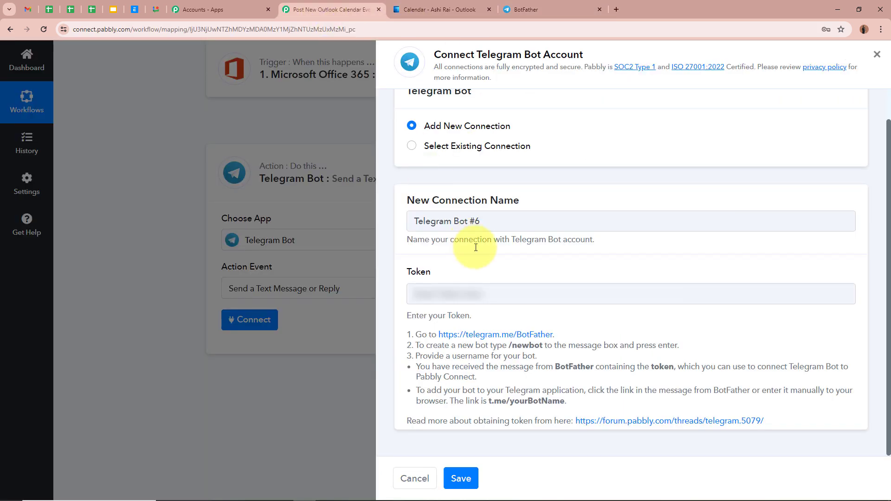
pyautogui.click(499, 292)
pyautogui.hotkey('ctrl', 'v')
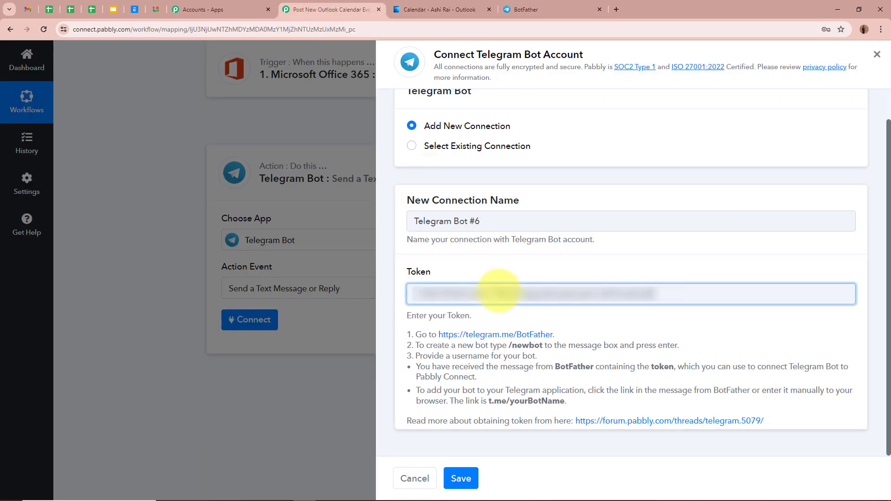
pyautogui.click(460, 478)
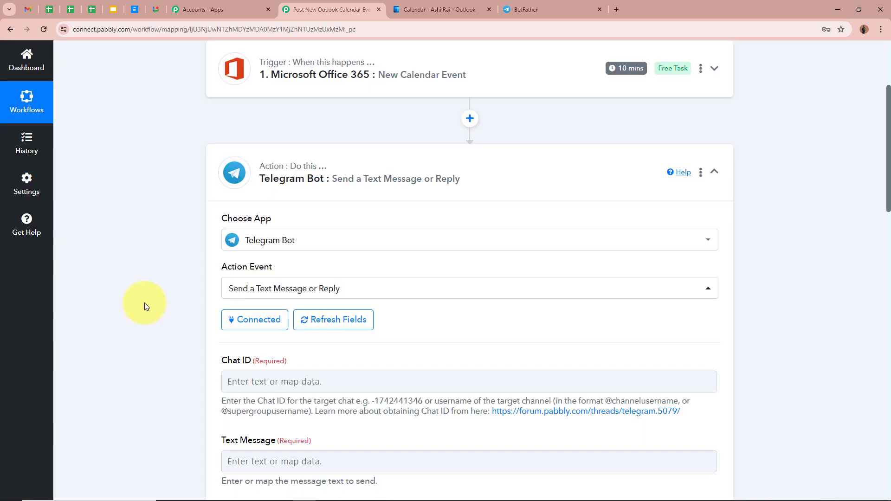
# - Return to Telegram, open the new bot's chat through its t.me link in BotFather's reply, and start the bot
pyautogui.click(539, 9)
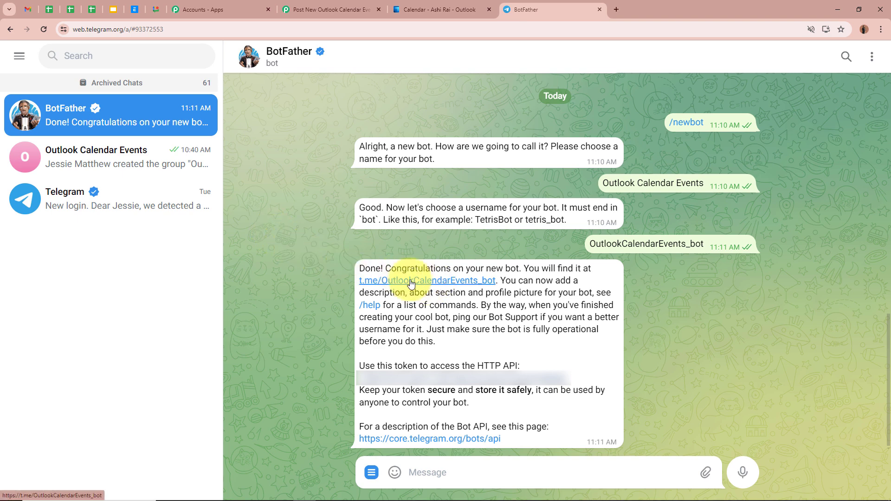
pyautogui.click(473, 281)
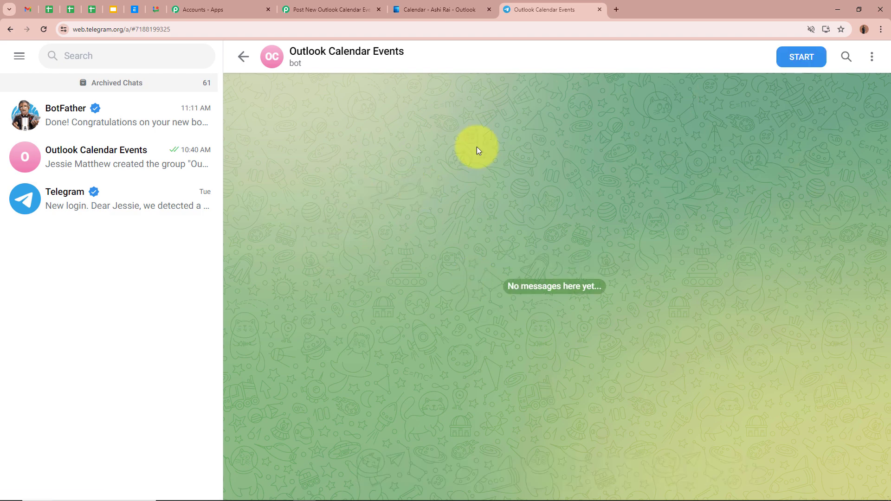
pyautogui.click(793, 56)
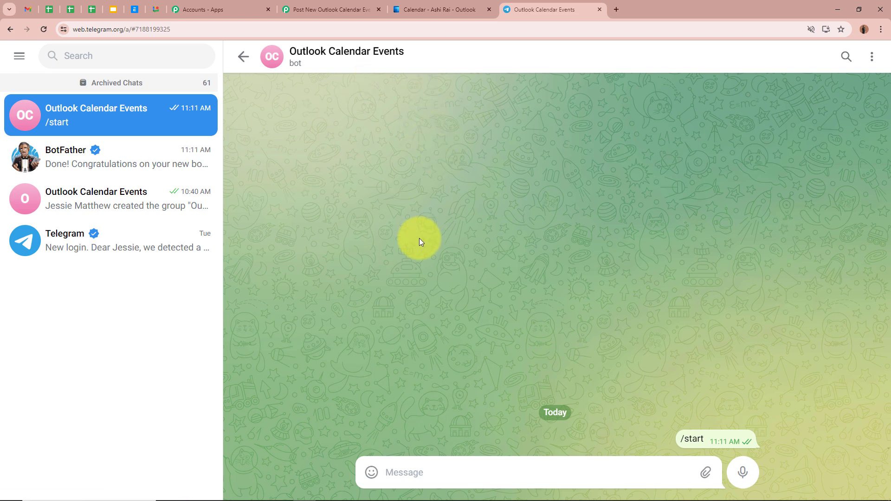
# - Add the Outlook Calendar Events bot as an admin to the Telegram group of the same name, and close the group info
pyautogui.click(127, 204)
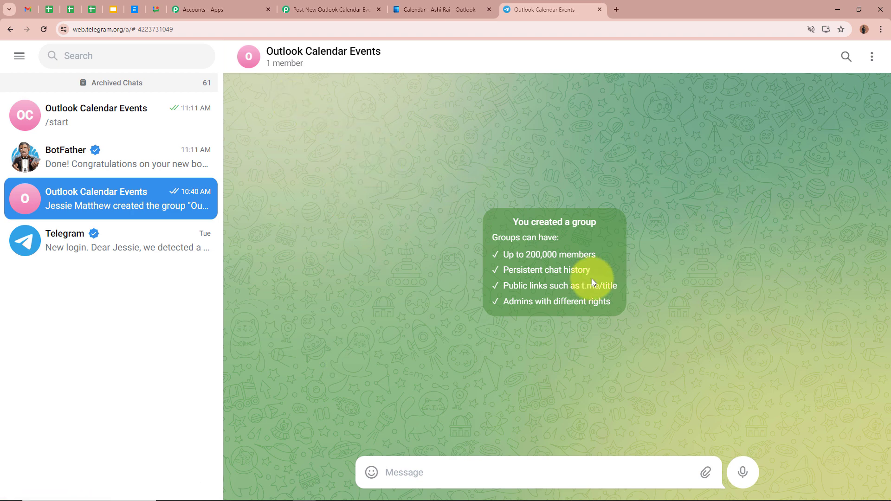
pyautogui.click(354, 51)
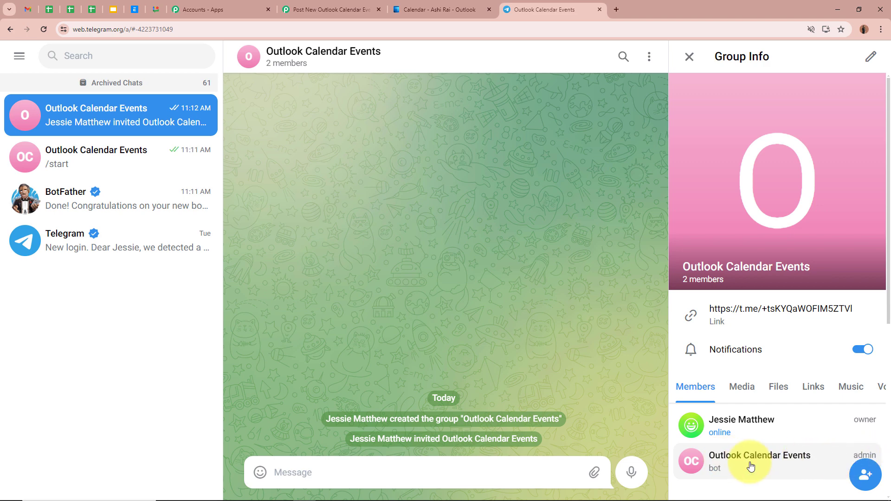
pyautogui.click(689, 56)
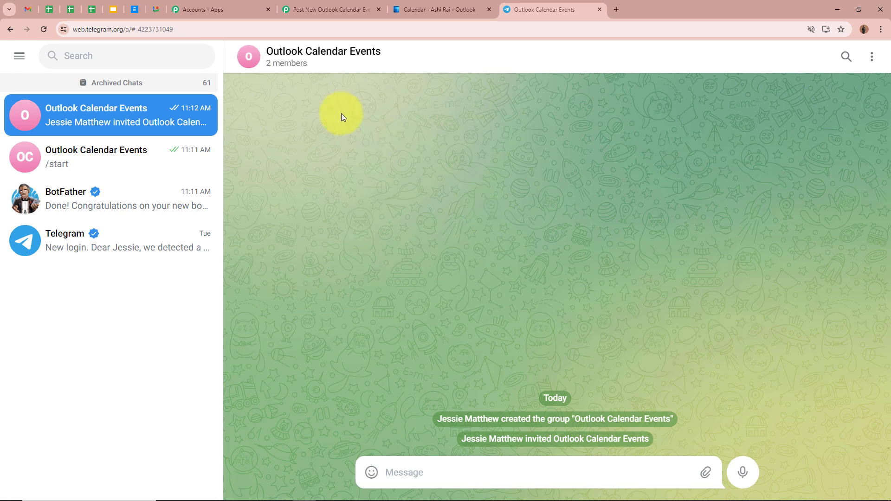
# - Copy the group's chat ID, including its minus sign, from the Telegram web address into the action's Chat ID field in Pabbly Connect
pyautogui.click(317, 10)
pyautogui.scroll(-4, 206, 237)
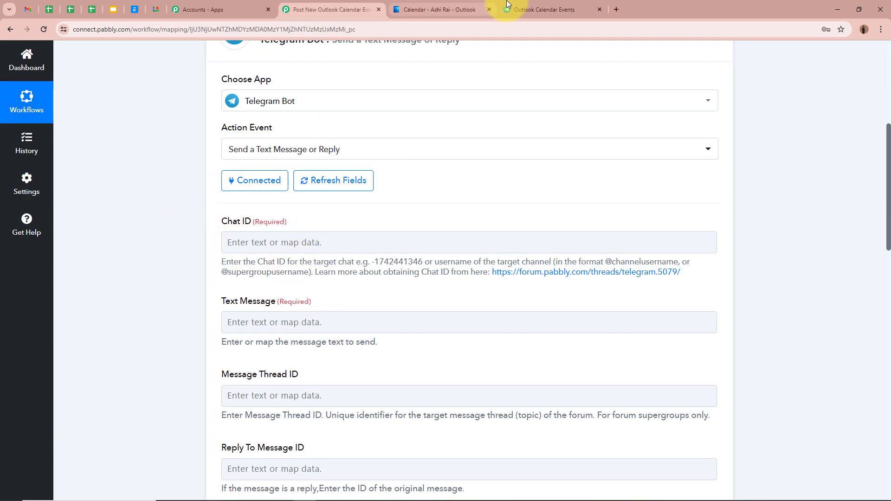
pyautogui.click(564, 9)
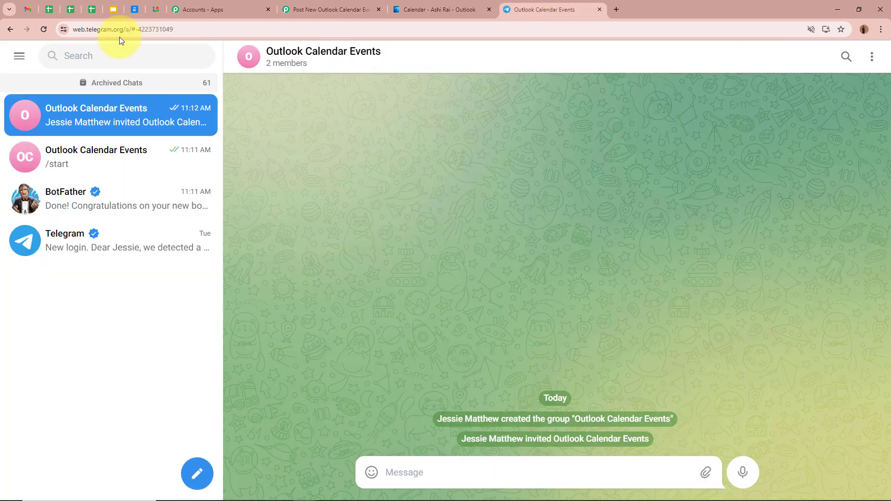
pyautogui.moveTo(135, 31); pyautogui.dragTo(197, 31)
pyautogui.hotkey('ctrl', 'c')
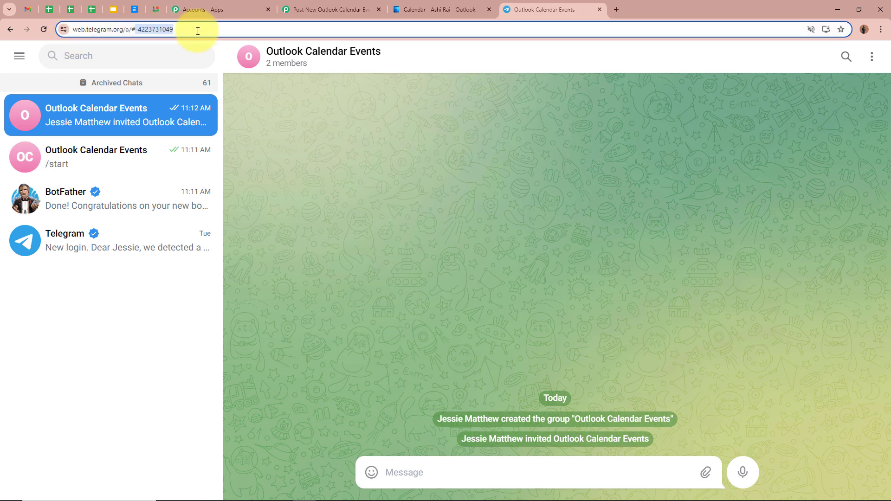
pyautogui.click(290, 8)
pyautogui.click(285, 239)
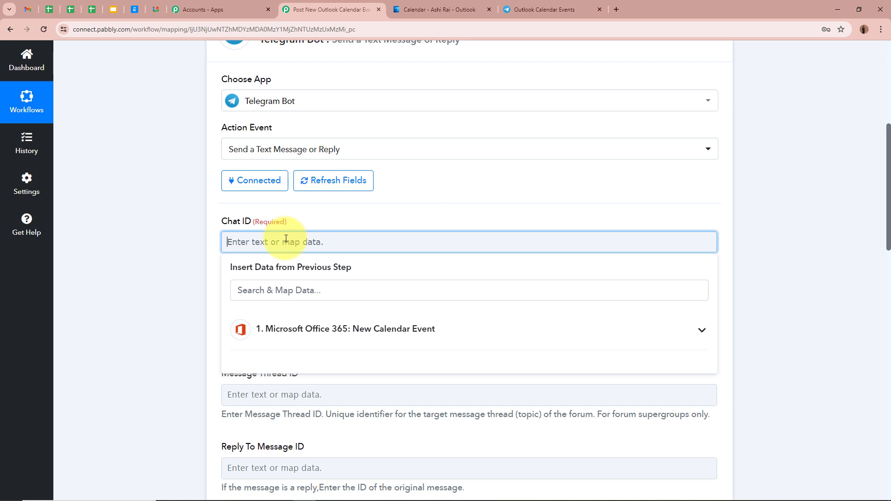
pyautogui.hotkey('ctrl', 'v')
pyautogui.click(164, 291)
pyautogui.scroll(-3, 164, 291)
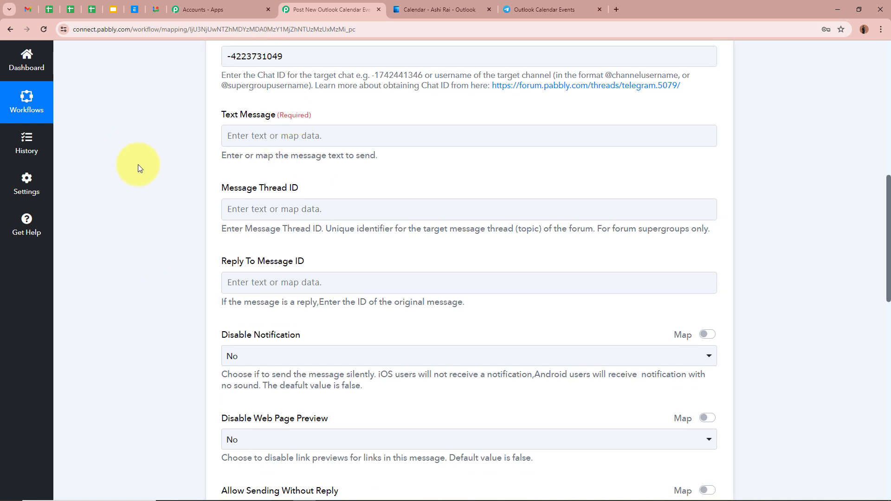
pyautogui.click(526, 9)
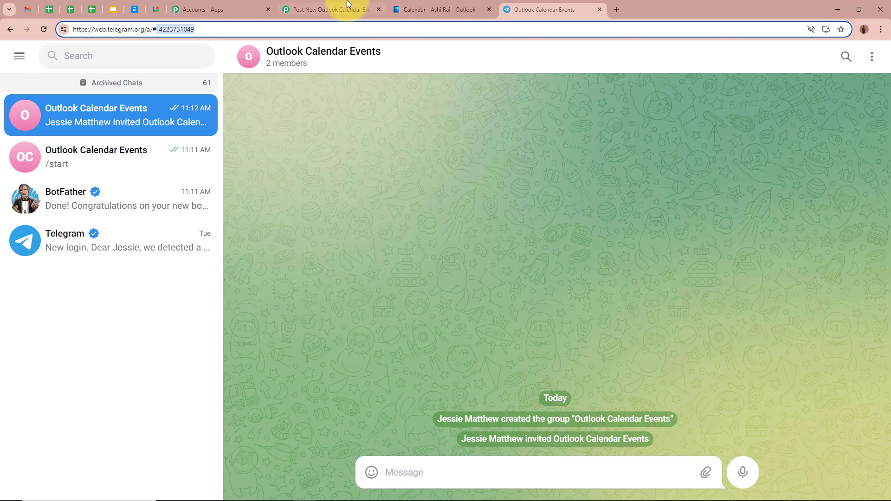
pyautogui.click(332, 9)
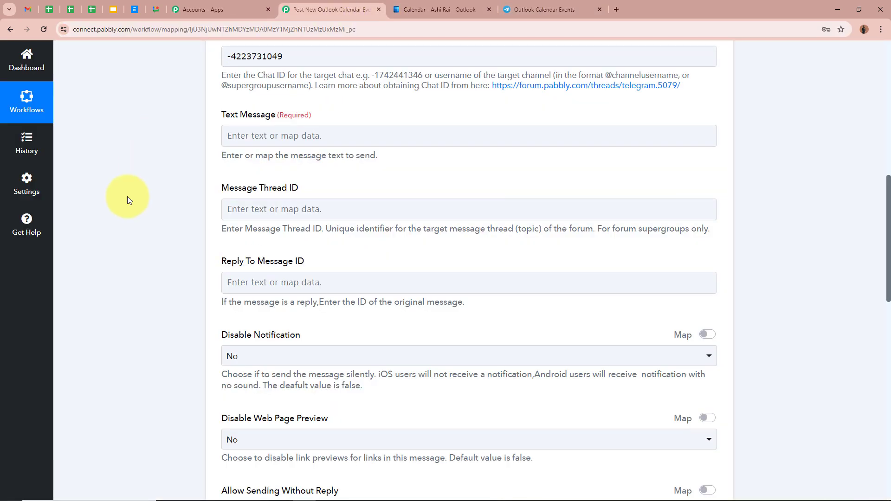
# - Paste the New Calendar Event Notification message template, with Event, Date, Time and Description lines, into the Telegram action's Text Message field
pyautogui.hotkey('ctrl', 'v')
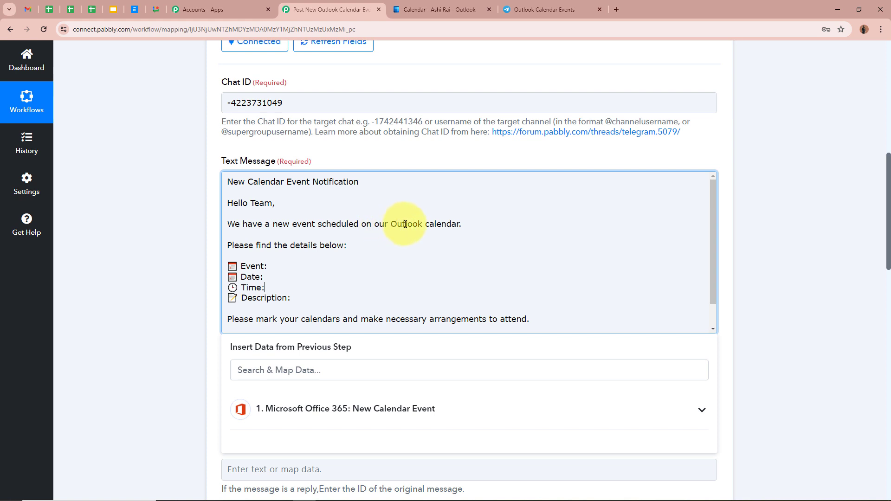
pyautogui.scroll(-1, 440, 225)
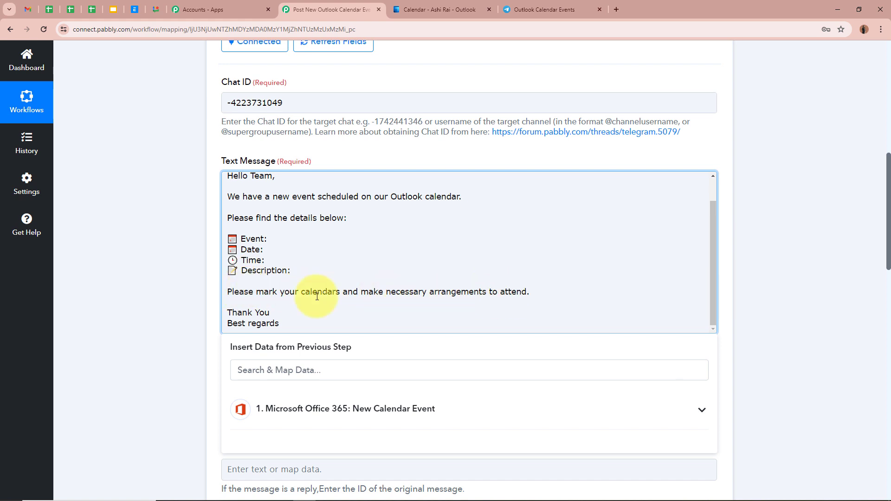
pyautogui.scroll(2, 288, 311)
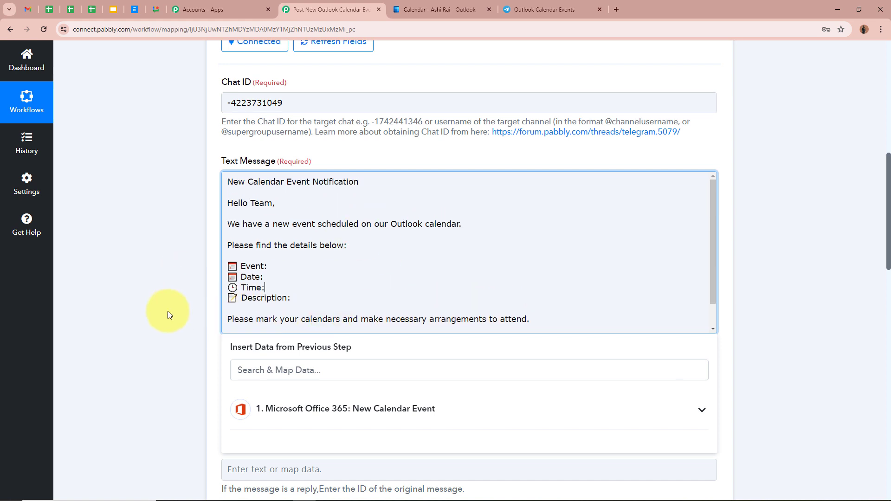
# - Map the Subject value from the Microsoft Office 365 New Calendar Event step after the Event label in the message
pyautogui.click(280, 263)
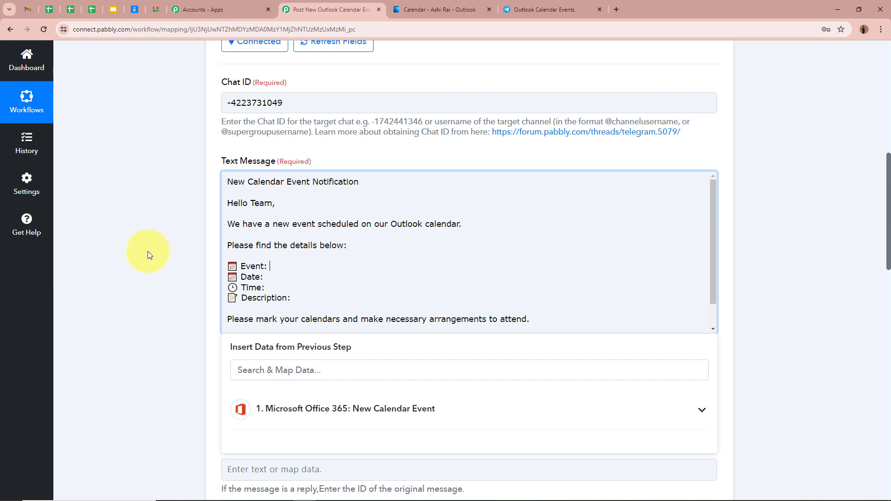
pyautogui.scroll(8, 140, 305)
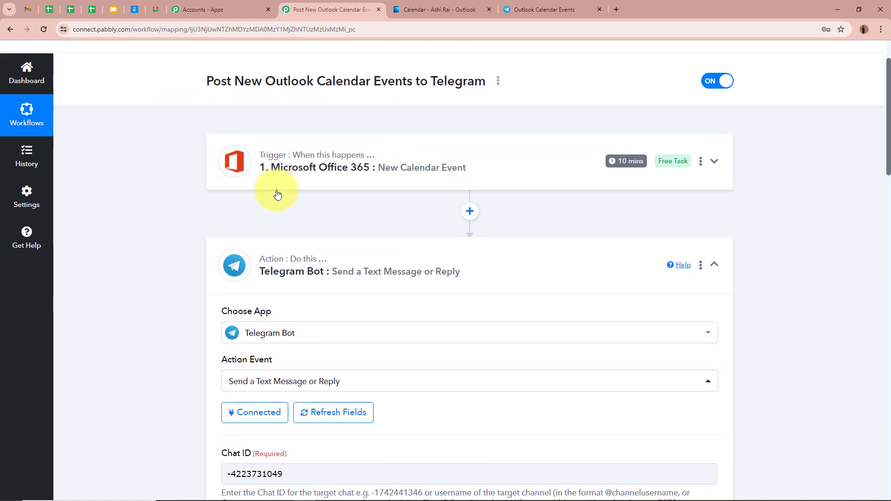
pyautogui.scroll(-4, 102, 214)
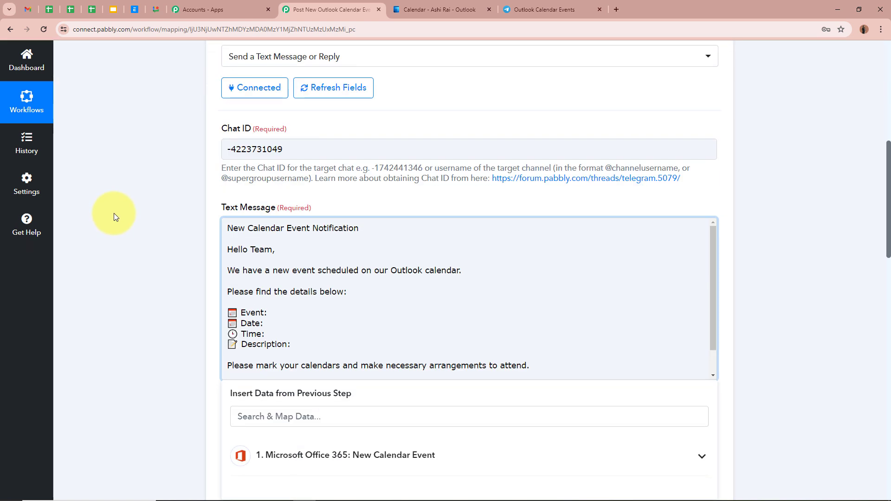
pyautogui.scroll(-1, 116, 216)
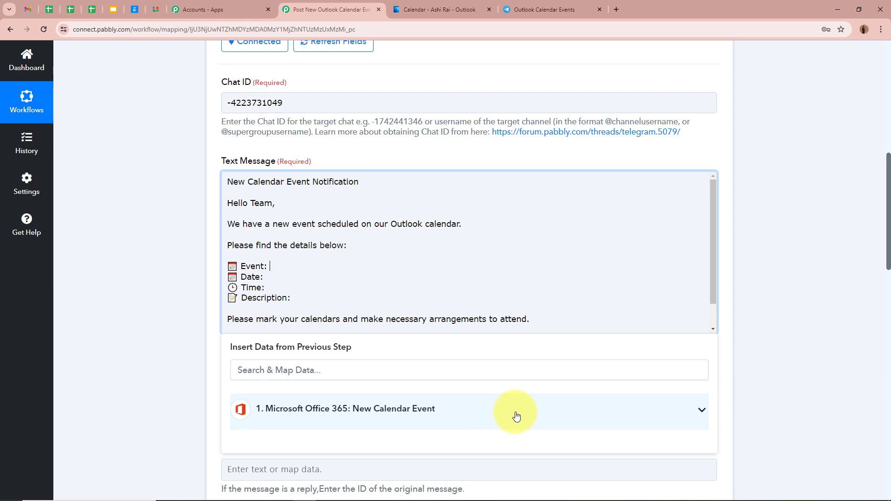
pyautogui.click(700, 412)
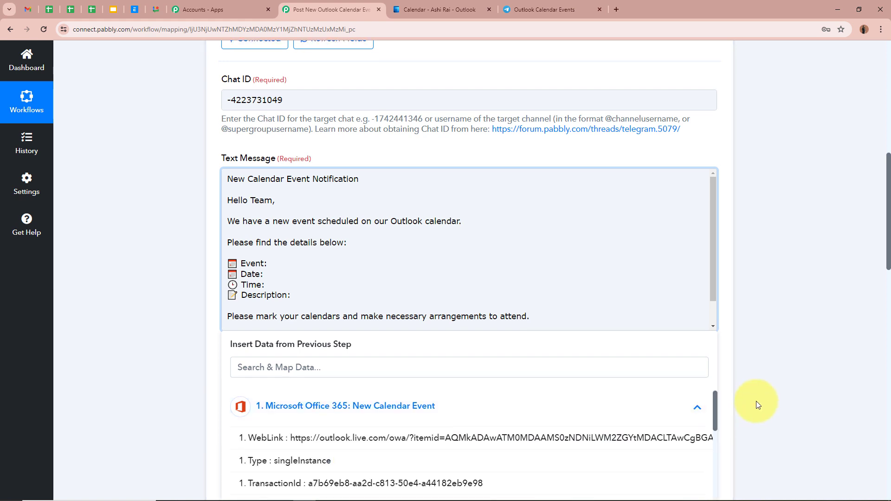
pyautogui.scroll(-1, 755, 401)
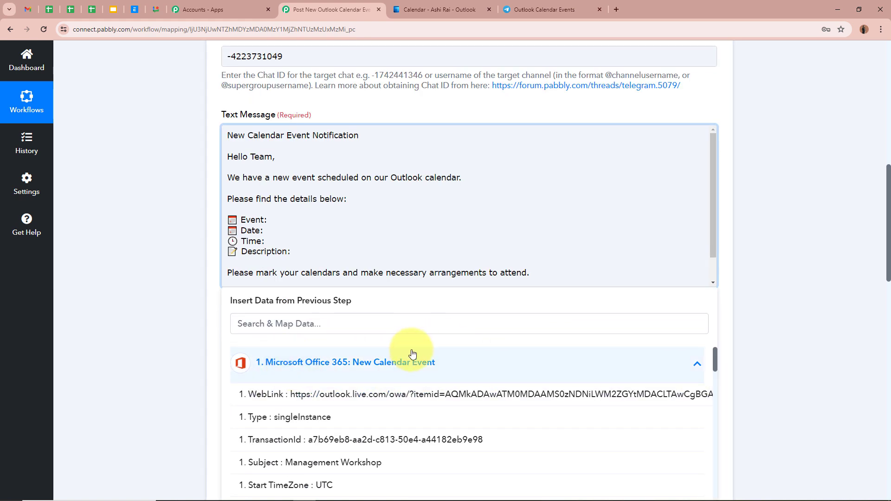
pyautogui.scroll(-3, 404, 392)
pyautogui.scroll(2, 186, 374)
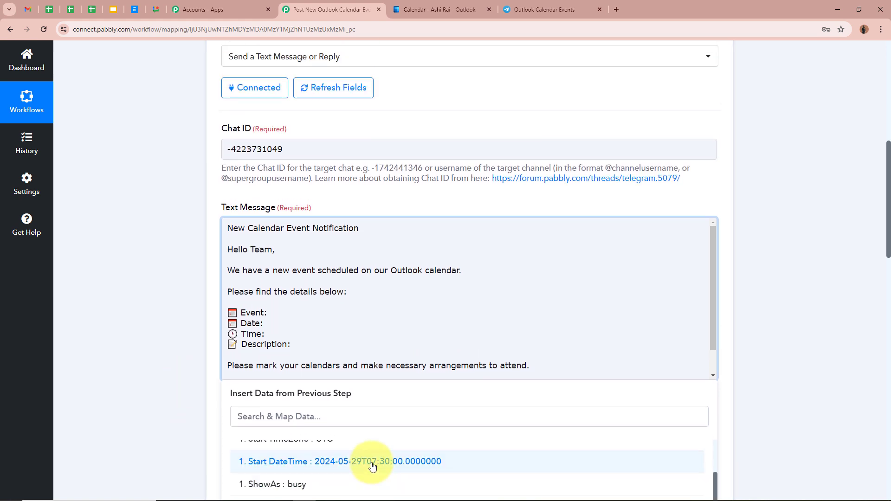
pyautogui.scroll(3, 372, 464)
pyautogui.scroll(-2, 151, 422)
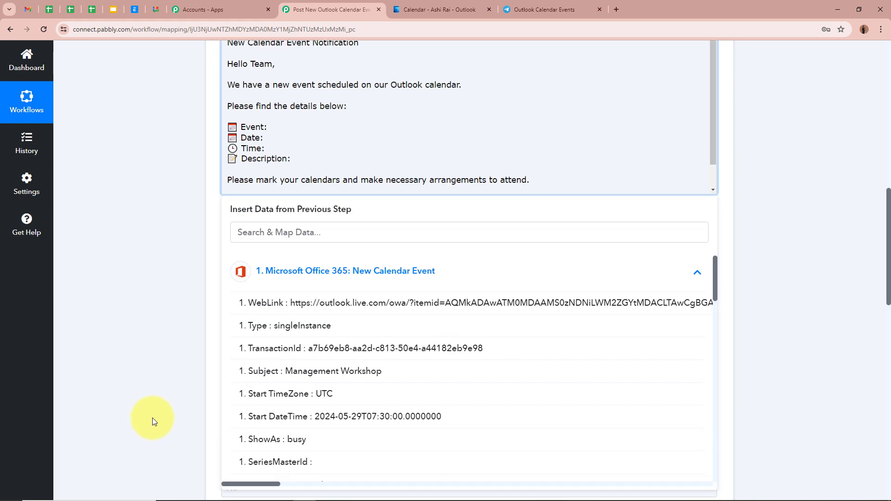
pyautogui.click(364, 374)
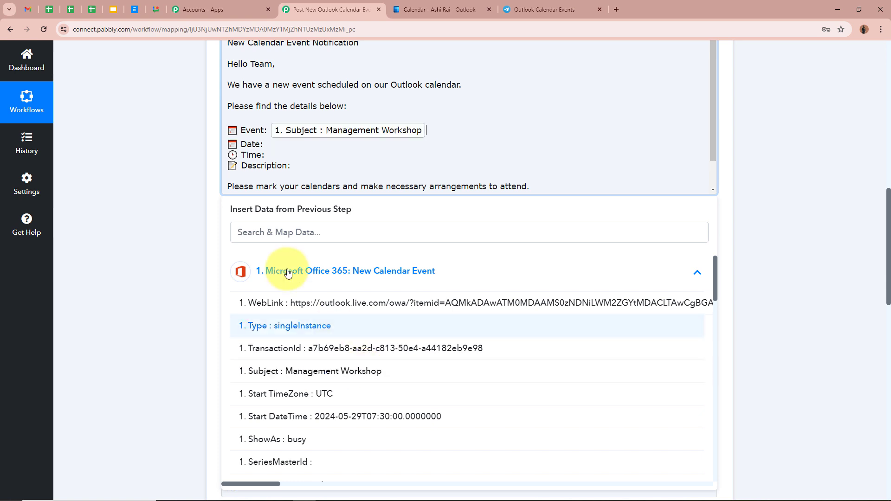
pyautogui.click(172, 193)
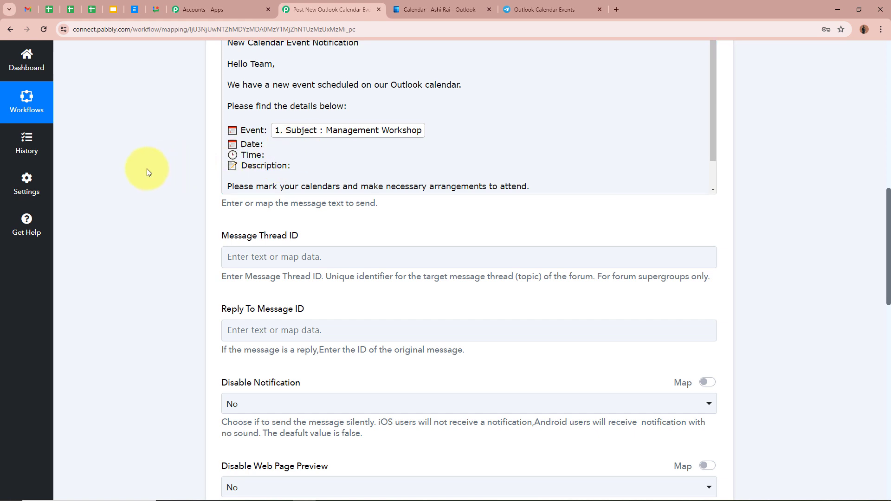
pyautogui.scroll(9, 147, 169)
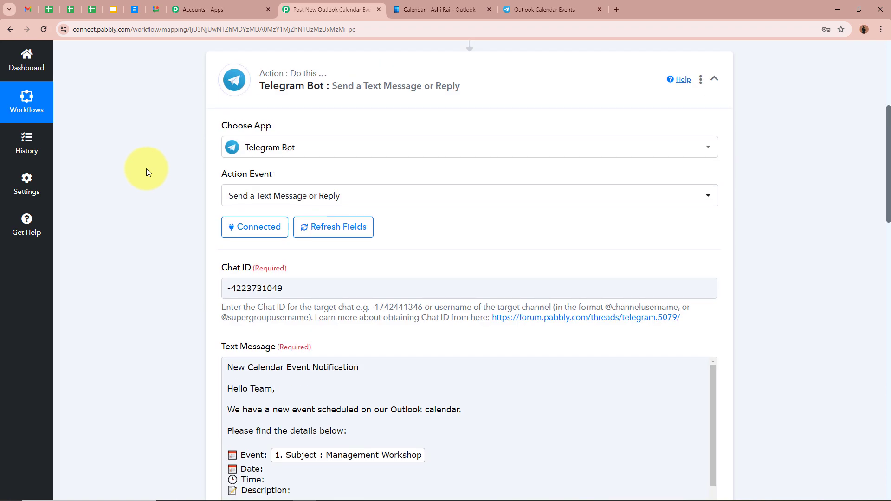
pyautogui.scroll(-8, 146, 168)
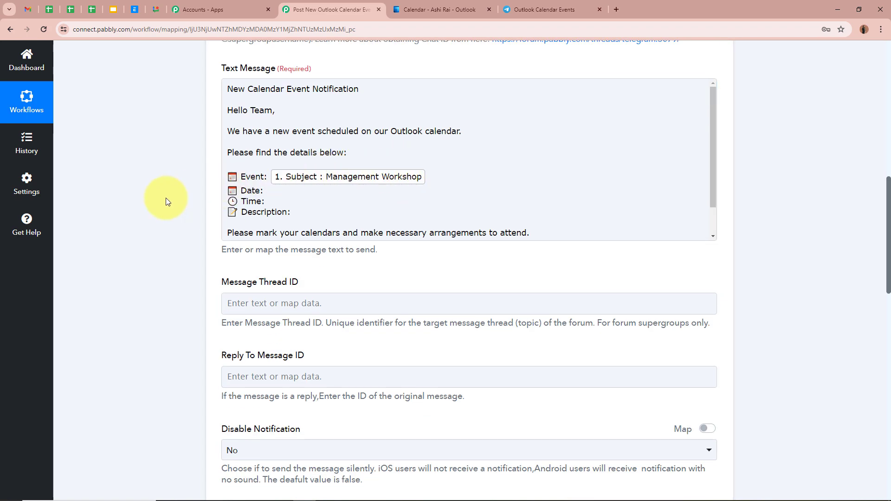
pyautogui.click(274, 192)
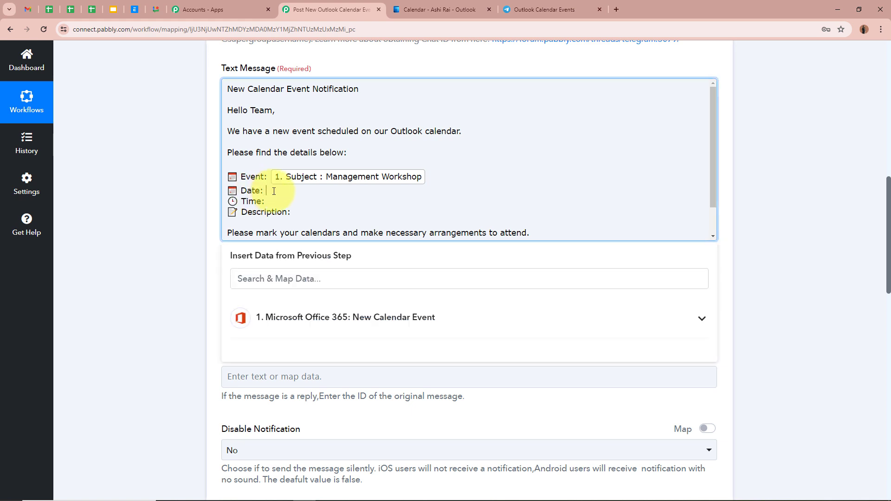
pyautogui.scroll(-1, 155, 271)
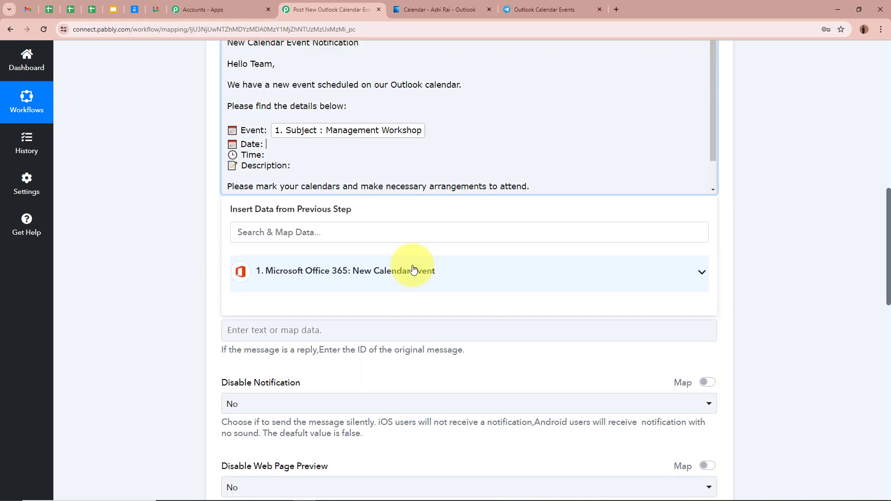
pyautogui.click(698, 272)
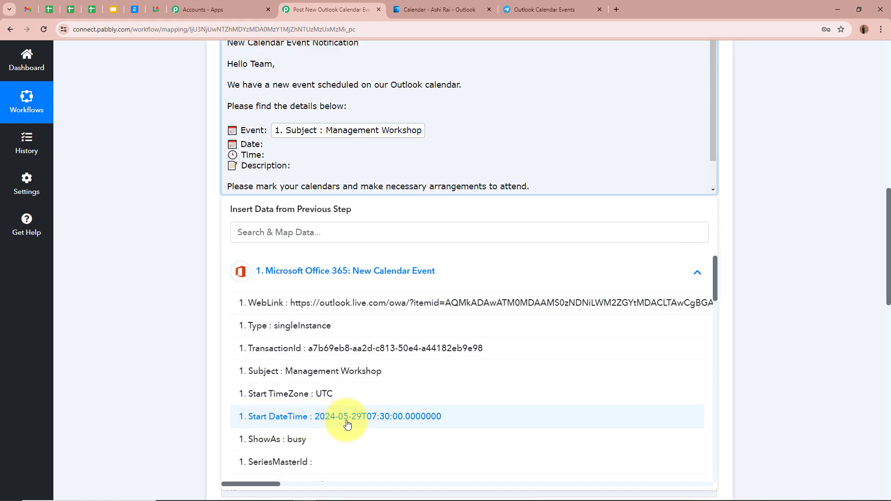
pyautogui.click(797, 311)
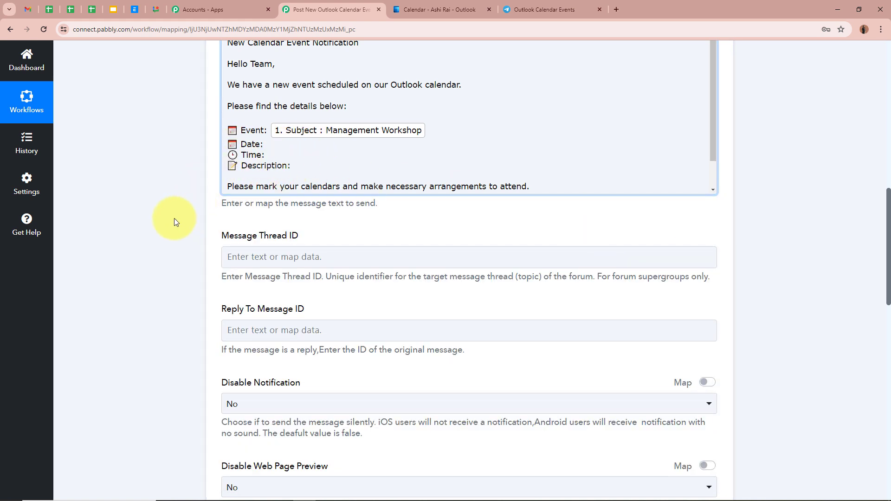
# - Insert a Date/Time Formatter (Pabbly) action between the trigger and the Telegram Bot action, choose Format Date with Time Zone, and connect it
pyautogui.scroll(9, 163, 222)
pyautogui.scroll(2, 163, 222)
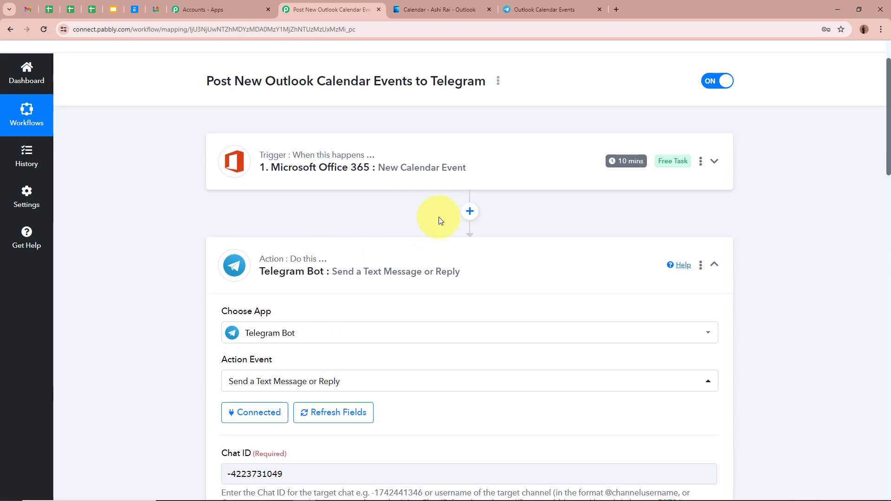
pyautogui.click(470, 211)
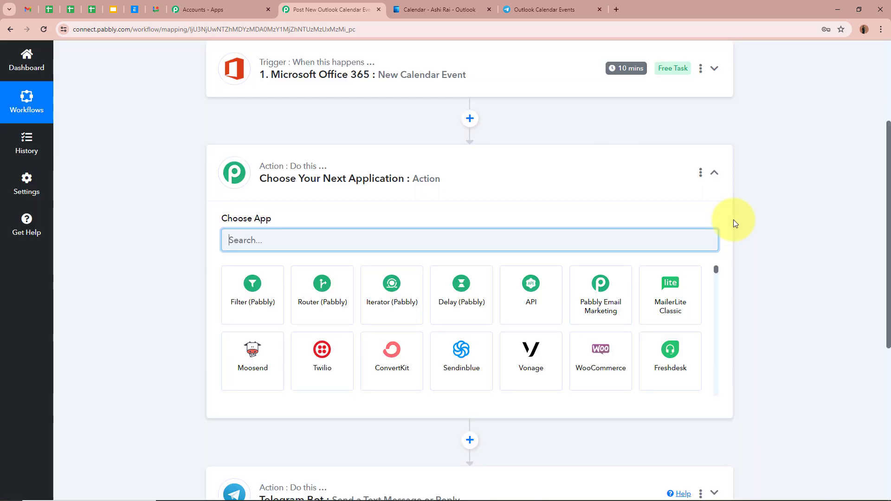
pyautogui.write('Date')
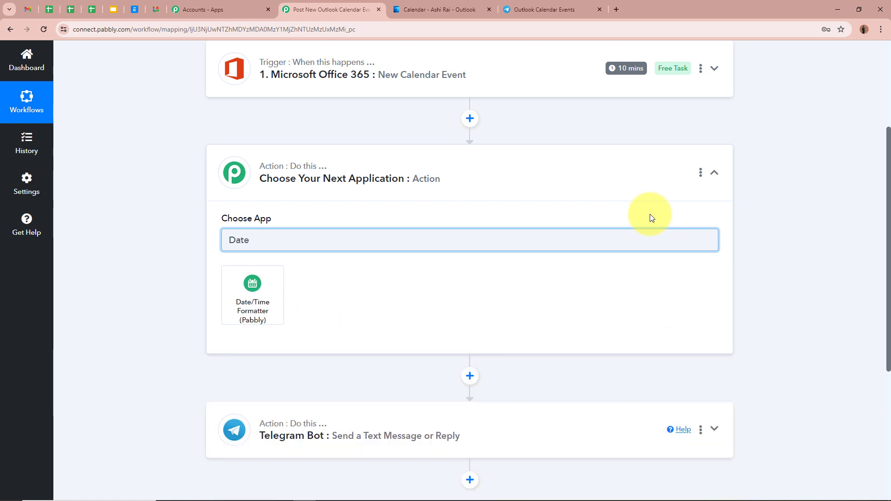
pyautogui.click(256, 307)
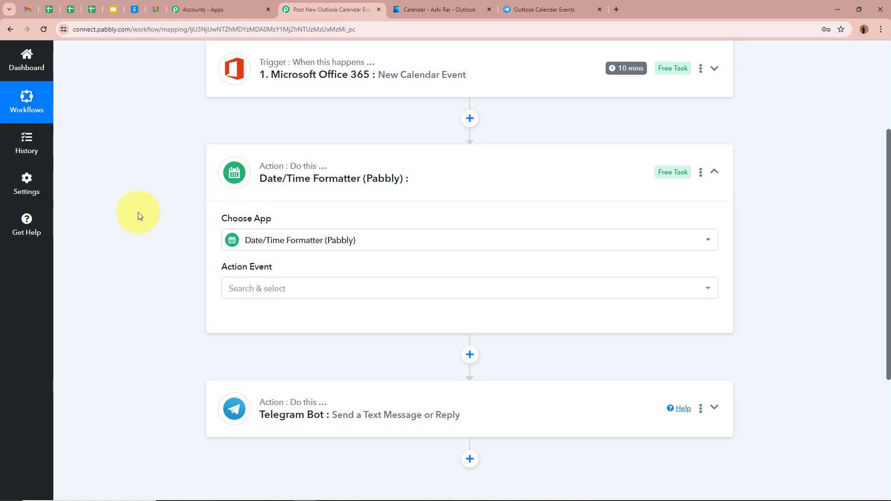
pyautogui.click(338, 288)
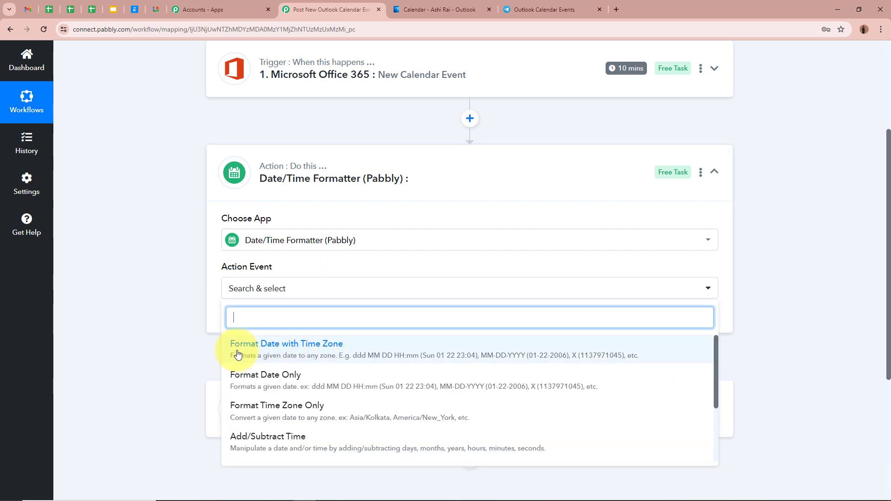
pyautogui.click(272, 352)
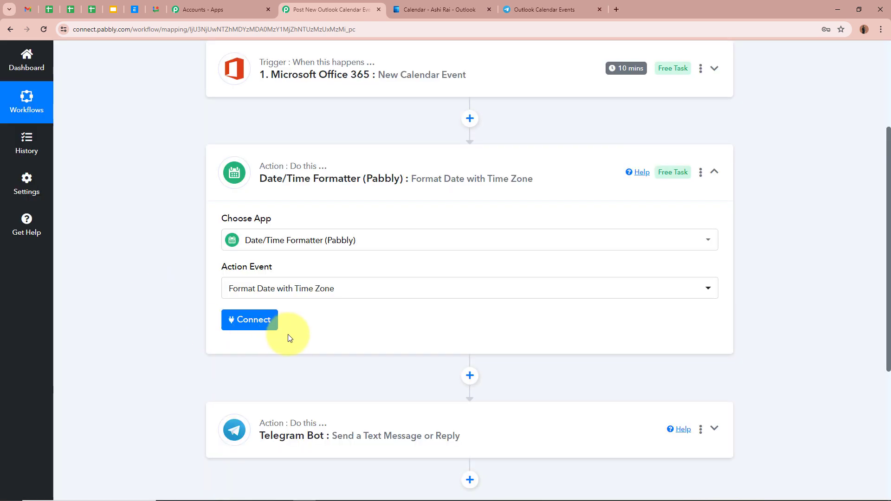
pyautogui.click(246, 319)
# - Map the calendar event's Start DateTime value into the formatter's Date field
pyautogui.scroll(-6, 222, 224)
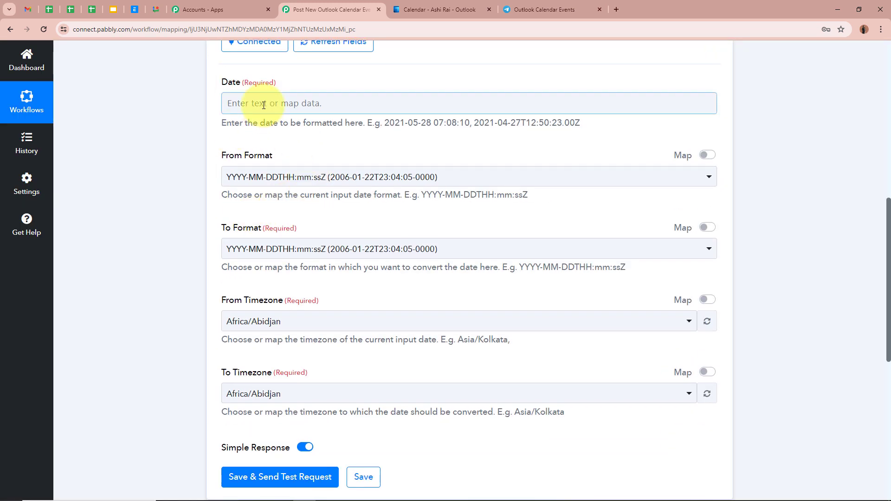
pyautogui.click(264, 105)
pyautogui.click(382, 197)
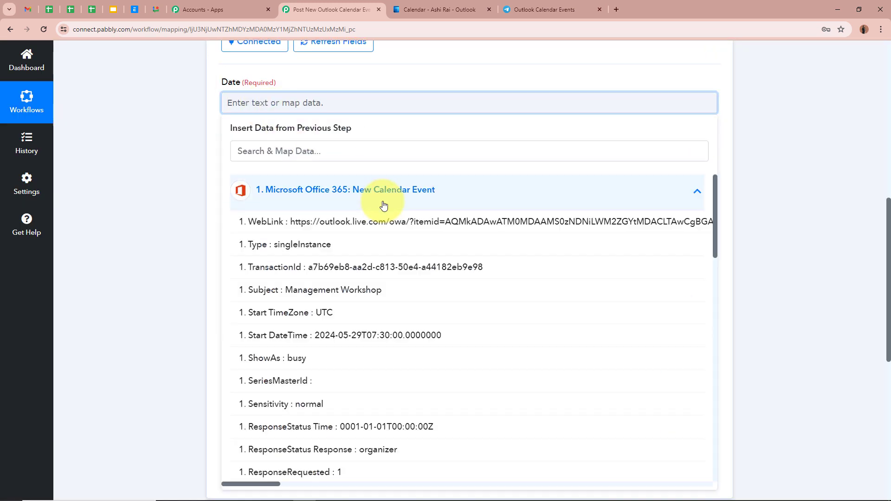
pyautogui.click(354, 342)
pyautogui.click(174, 210)
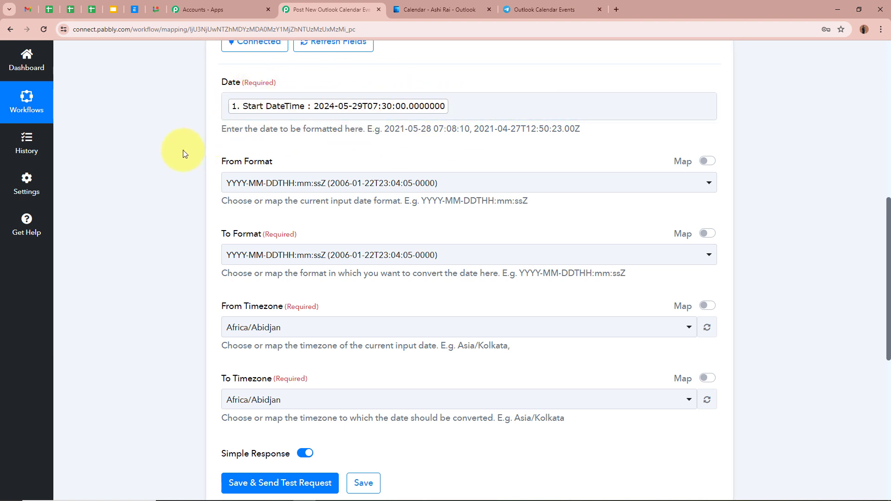
# - Set the formatter's From Format to YYYY-MM-DDTHH:mm:ssZ and its To Format to MM/DD/YYYY hh:mm:ss A
pyautogui.click(284, 181)
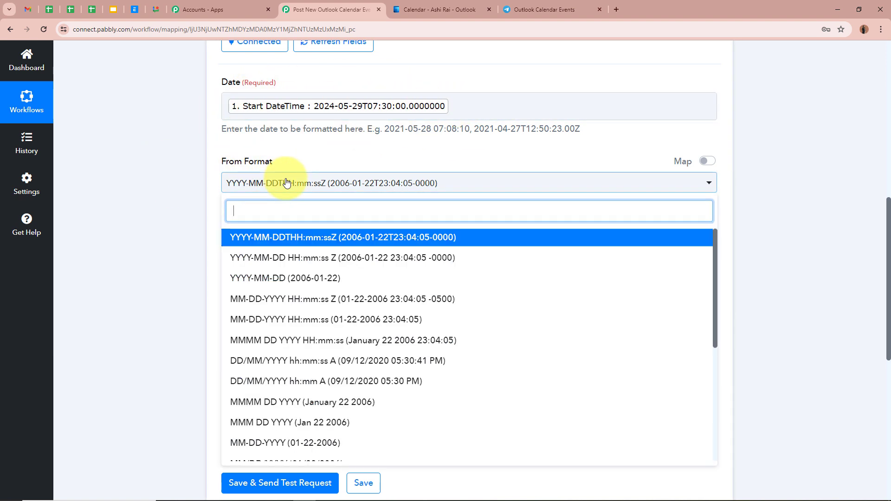
pyautogui.click(274, 233)
pyautogui.click(170, 206)
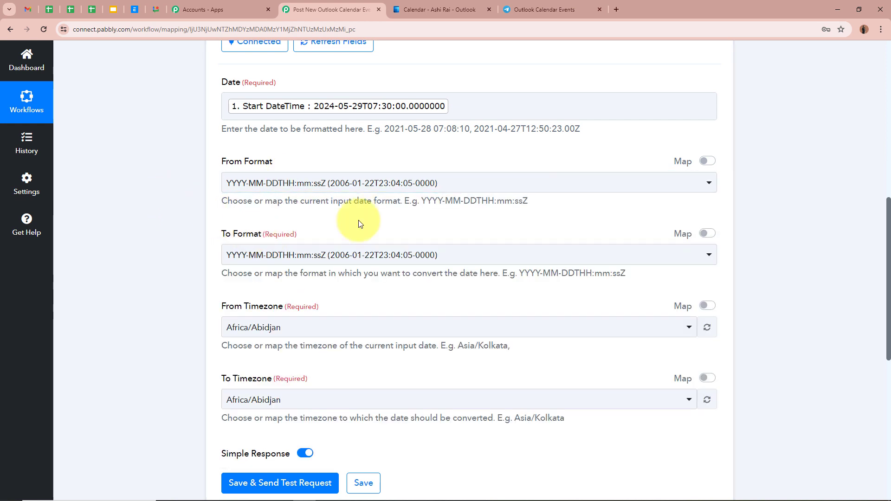
pyautogui.scroll(-2, 145, 207)
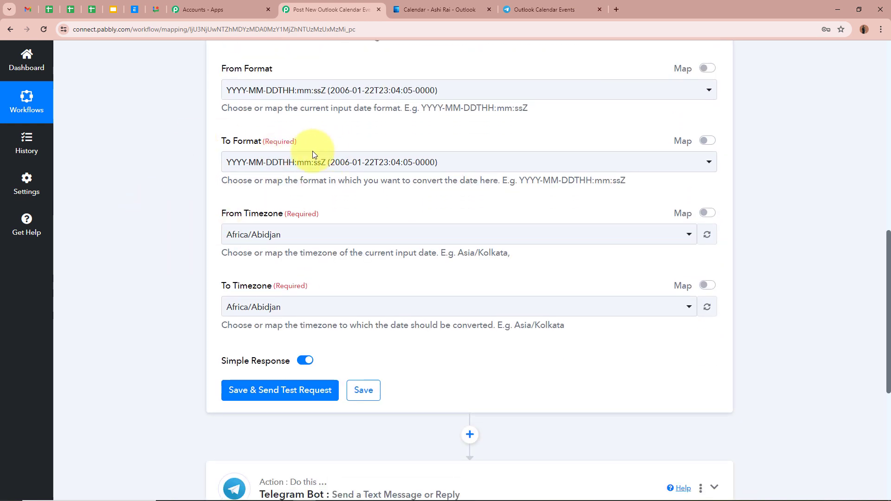
pyautogui.click(312, 154)
pyautogui.scroll(-4, 318, 274)
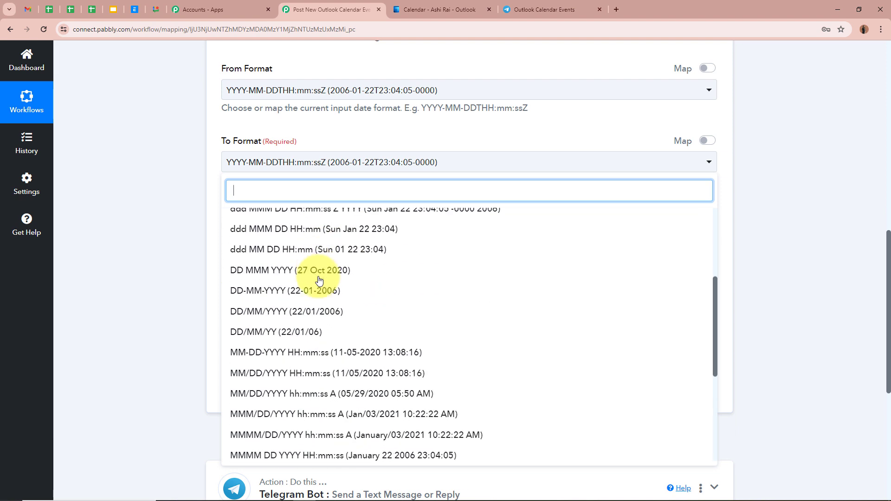
pyautogui.scroll(-2, 318, 278)
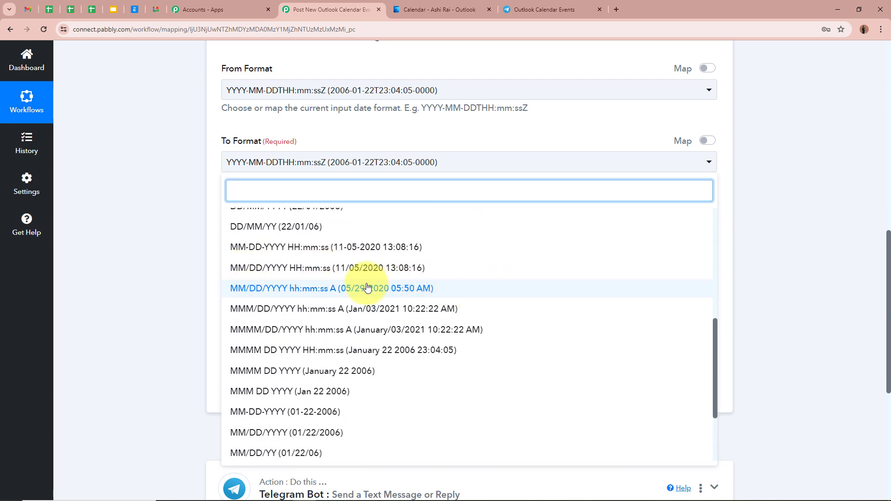
pyautogui.click(258, 290)
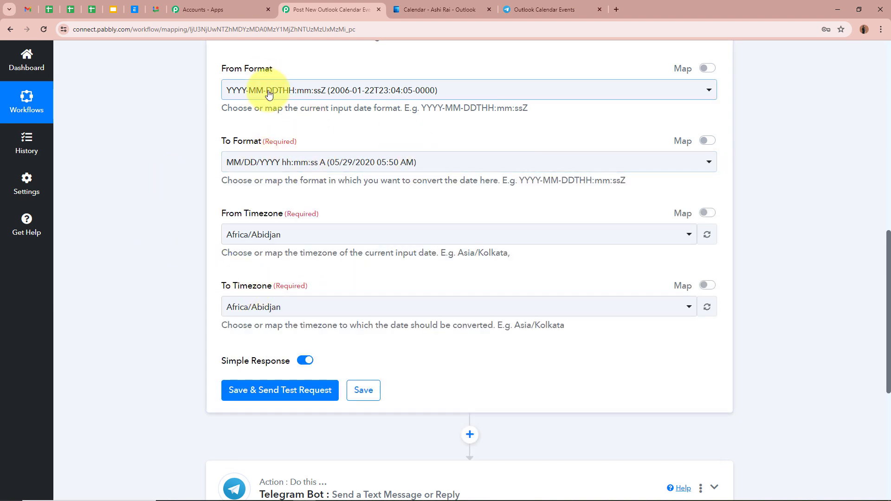
pyautogui.scroll(-1, 174, 181)
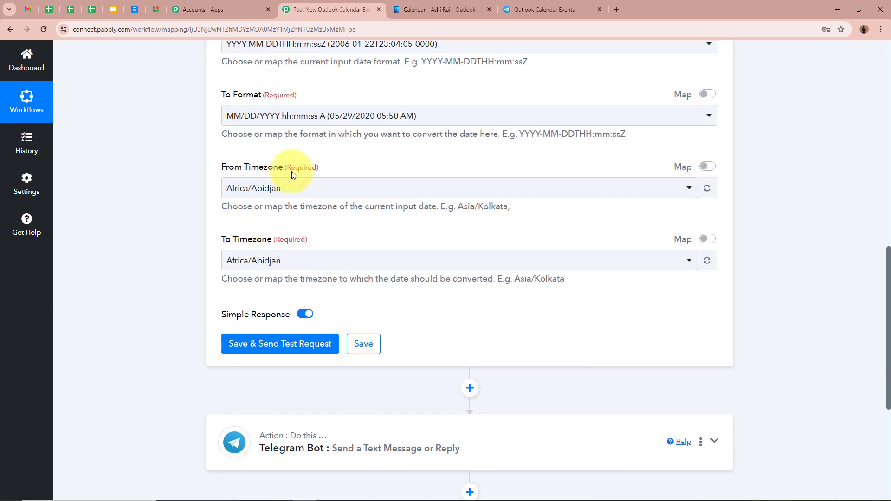
# - Set the date formatter's From Timezone to Etc/UTC and its To Timezone to Asia/Kolkata
pyautogui.click(294, 193)
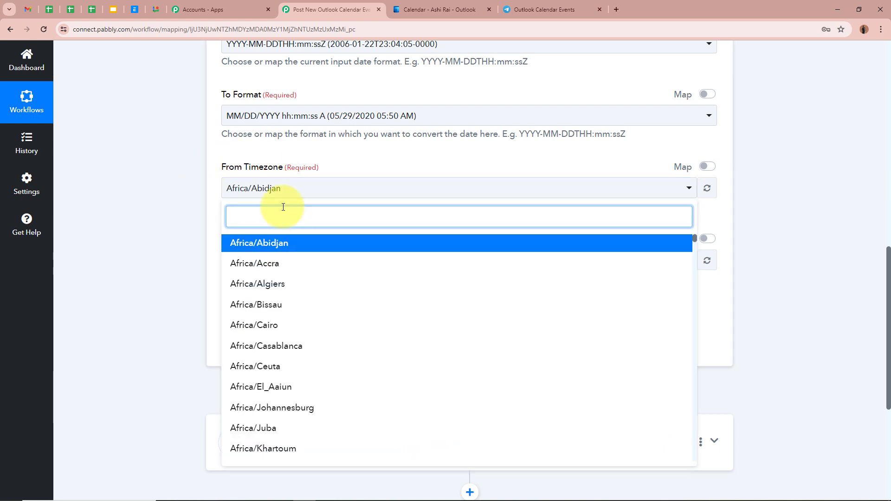
pyautogui.write('utc')
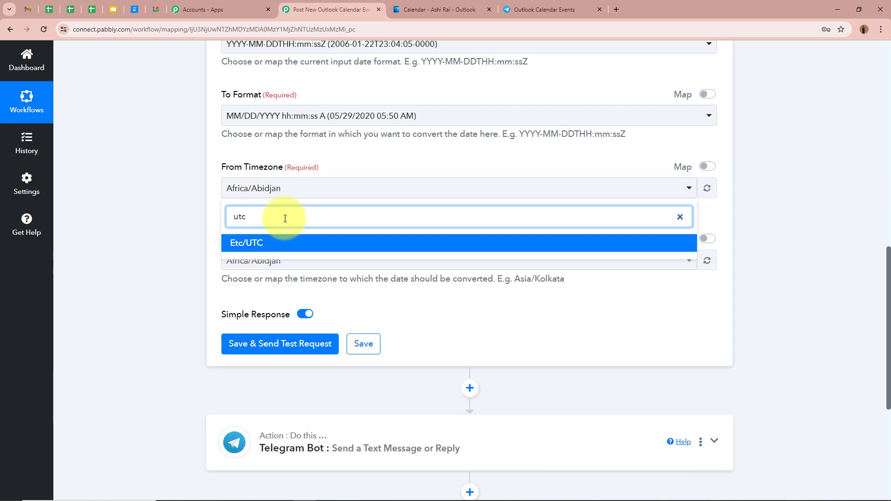
pyautogui.click(268, 240)
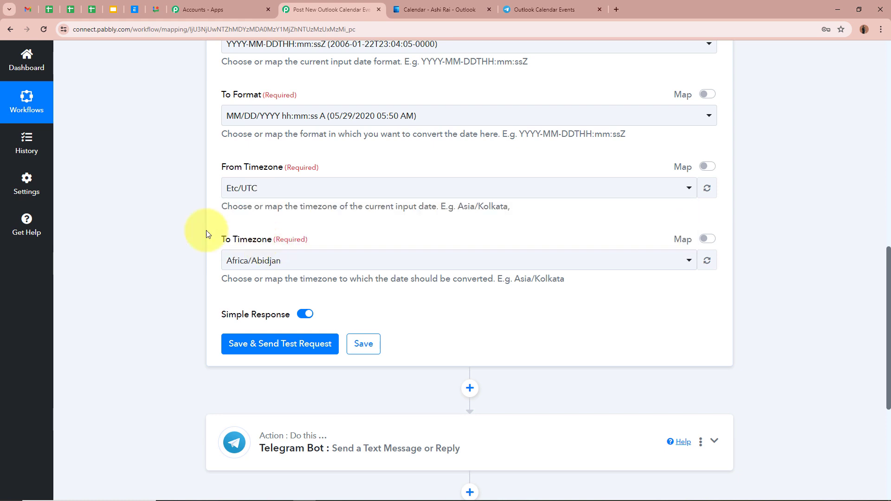
pyautogui.click(285, 258)
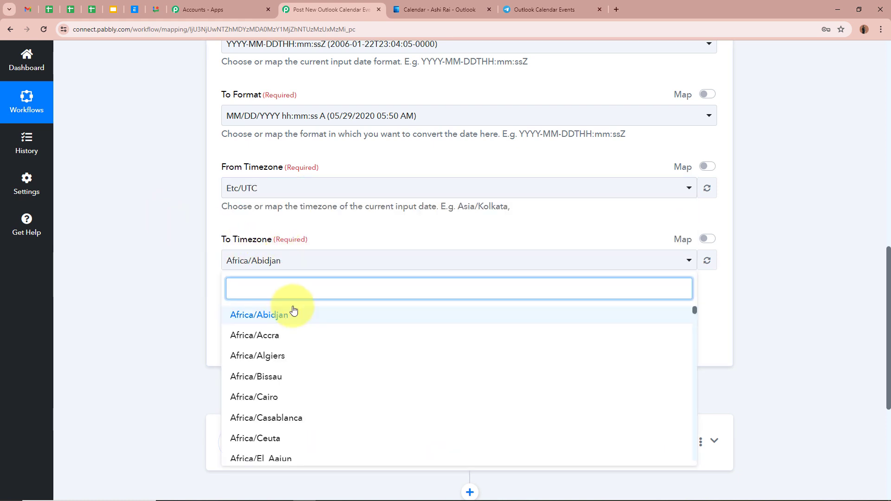
pyautogui.write('kol')
pyautogui.click(293, 317)
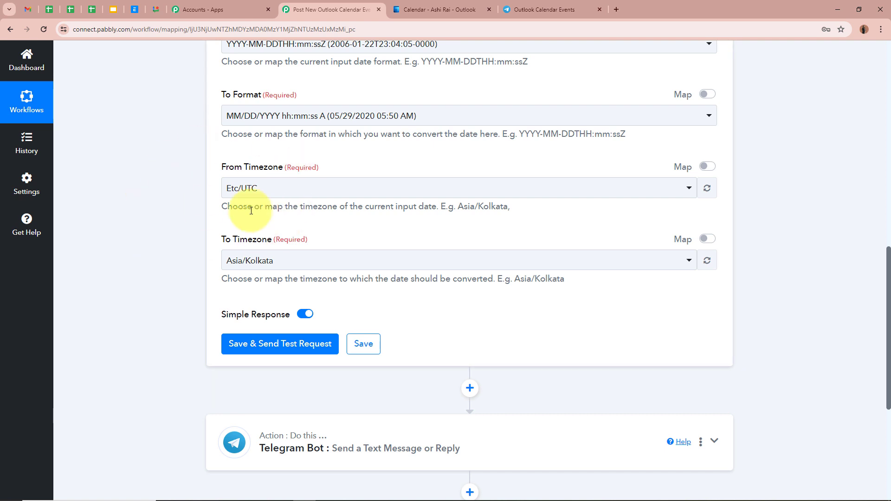
# - Save the Date/Time Formatter action, send a test request, and check the formatted date result
pyautogui.scroll(3, 130, 244)
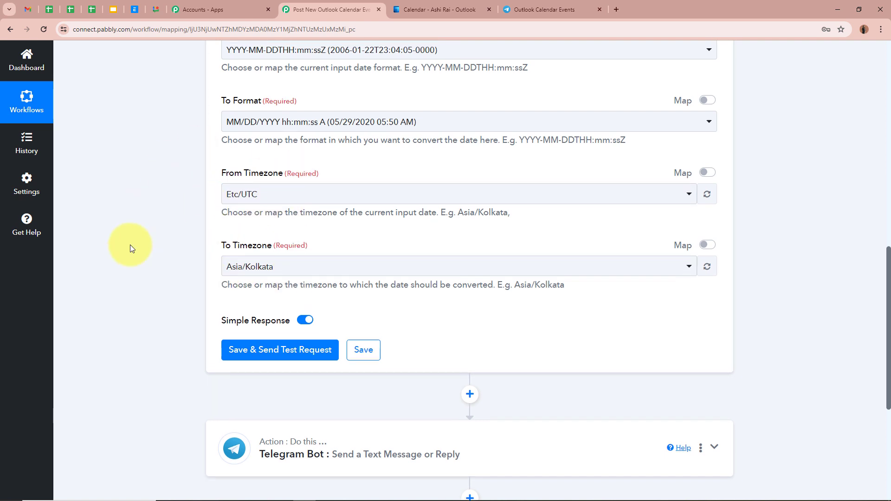
pyautogui.scroll(-4, 207, 354)
pyautogui.click(312, 302)
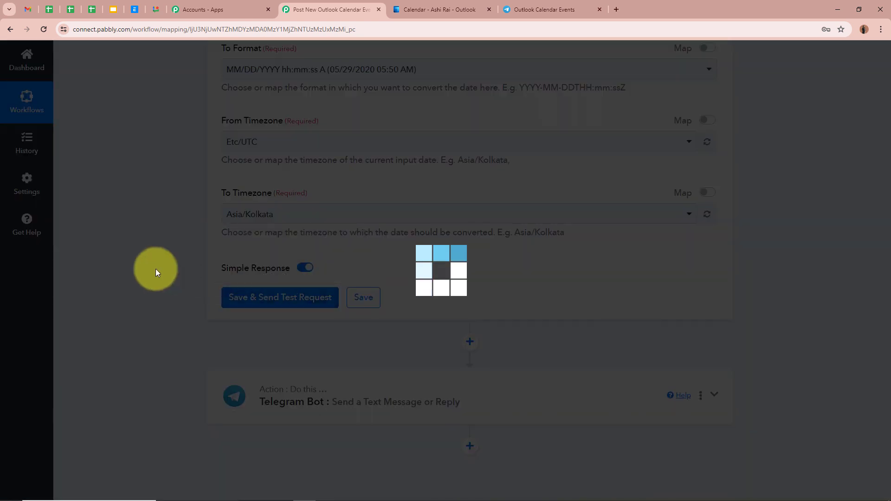
pyautogui.scroll(-3, 459, 307)
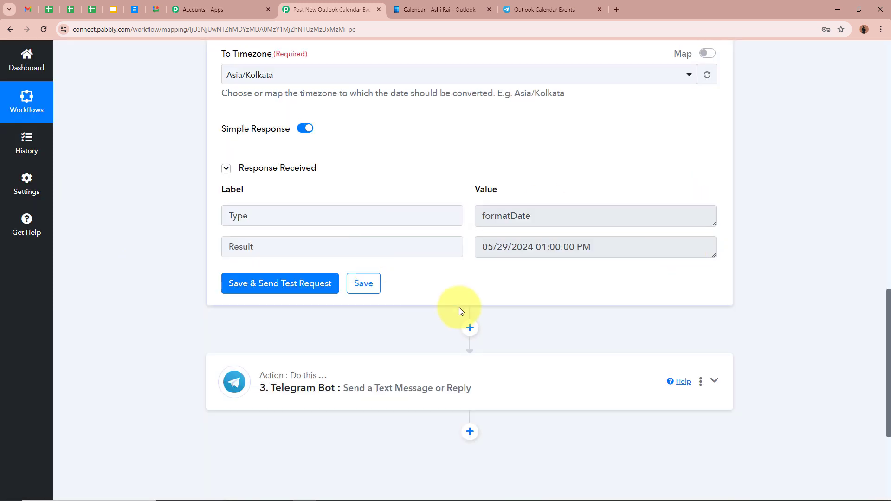
pyautogui.moveTo(481, 246); pyautogui.dragTo(612, 247)
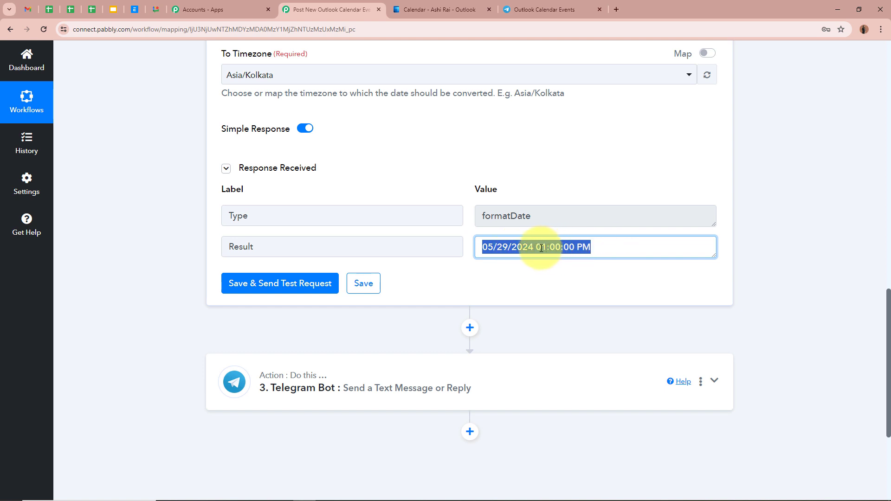
pyautogui.click(792, 261)
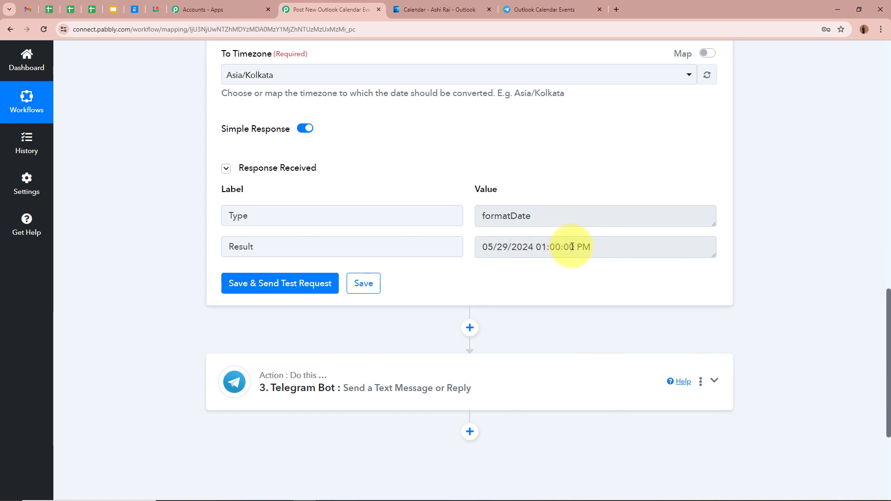
# - Insert a Text Formatter (Pabbly) action between the date formatter and the Telegram Bot action, choose Split Text, and connect it
pyautogui.scroll(-2, 740, 282)
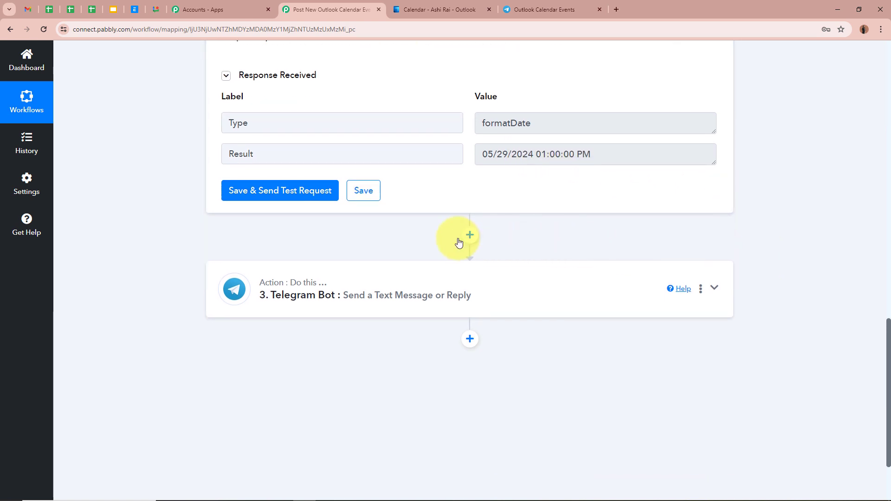
pyautogui.click(469, 235)
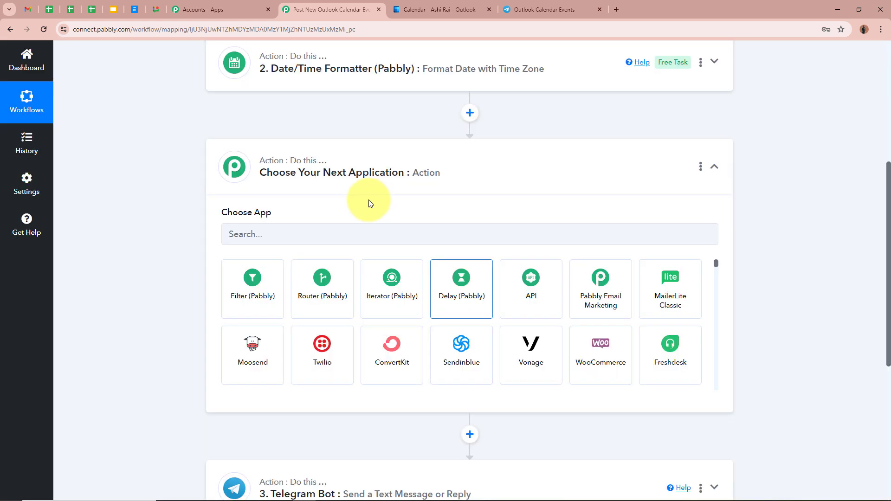
pyautogui.click(313, 237)
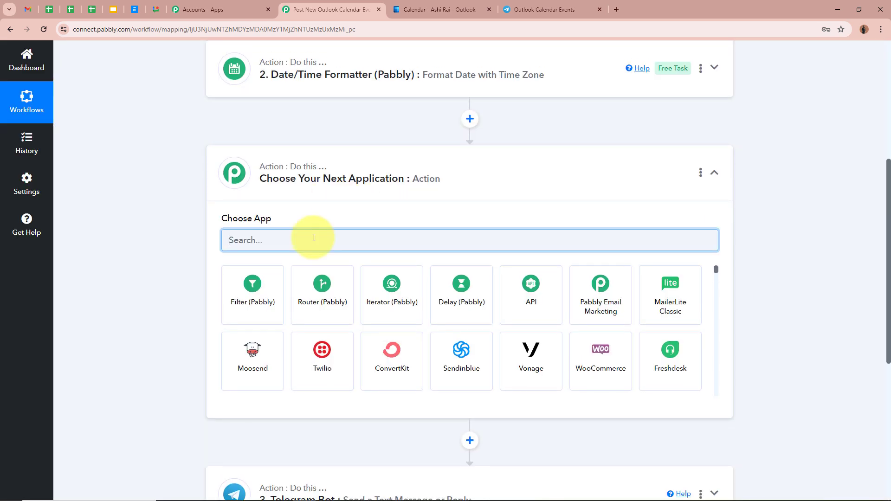
pyautogui.write('Text')
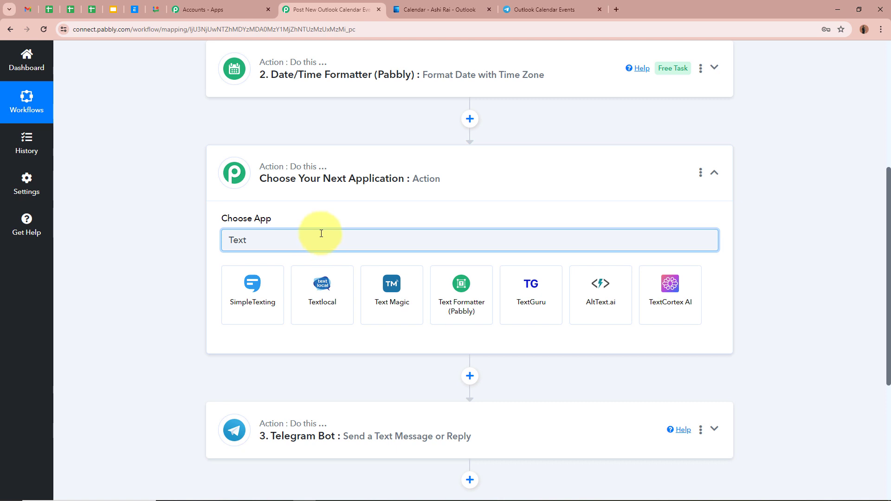
pyautogui.click(482, 307)
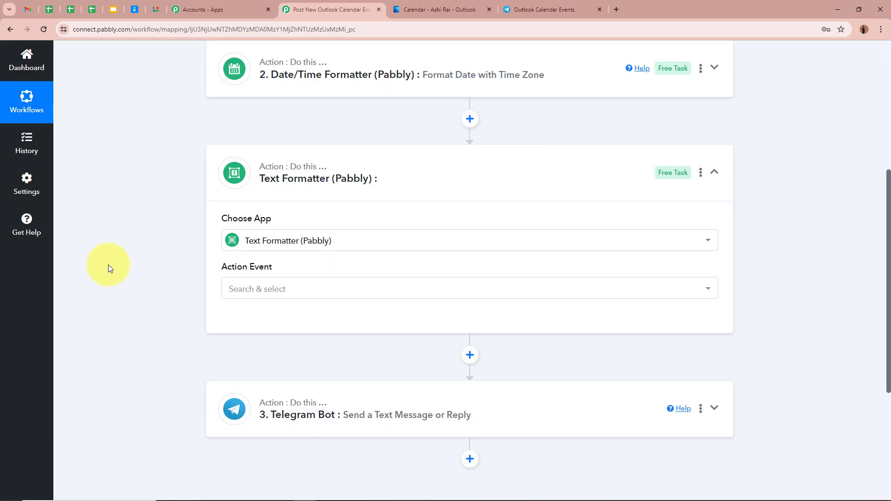
pyautogui.scroll(-1, 172, 257)
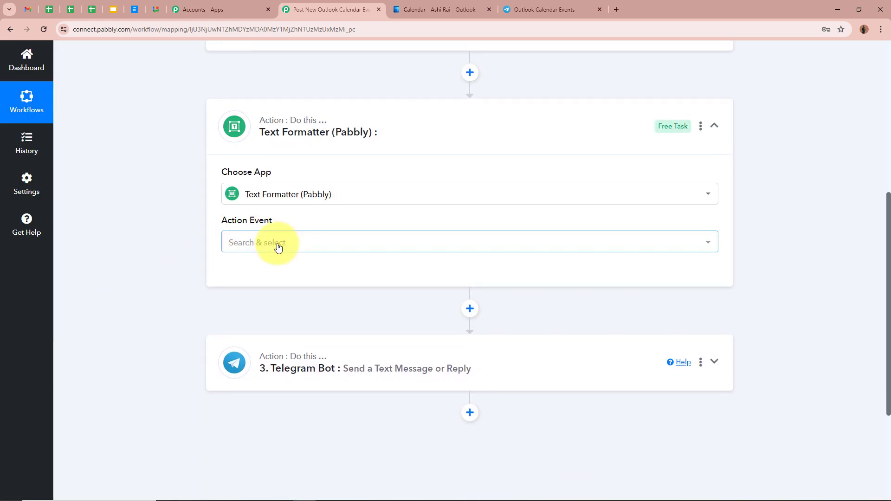
pyautogui.click(278, 244)
pyautogui.click(255, 423)
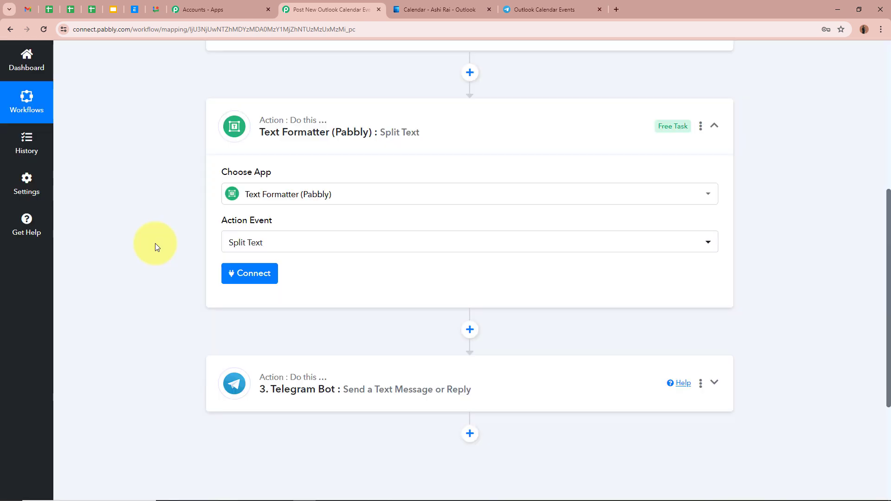
pyautogui.click(234, 269)
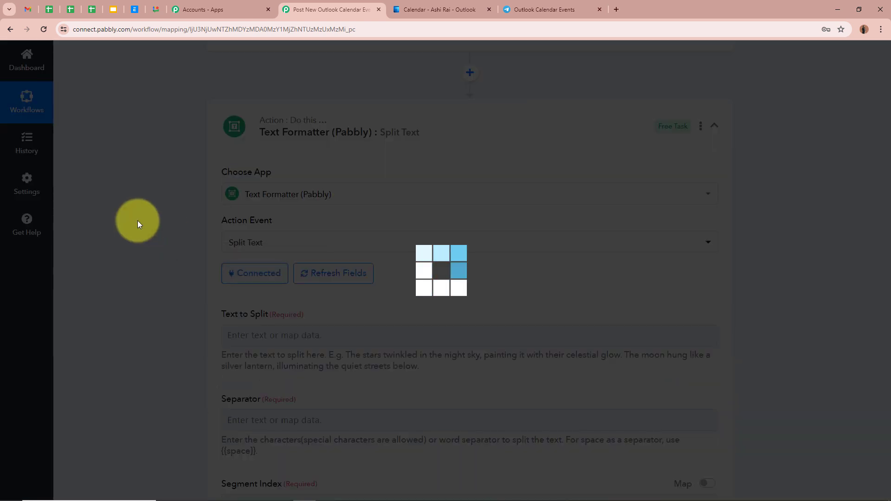
# - Map the Result value from the Date/Time Formatter step into the Text to Split field
pyautogui.scroll(-2, 137, 220)
pyautogui.scroll(-2, 182, 229)
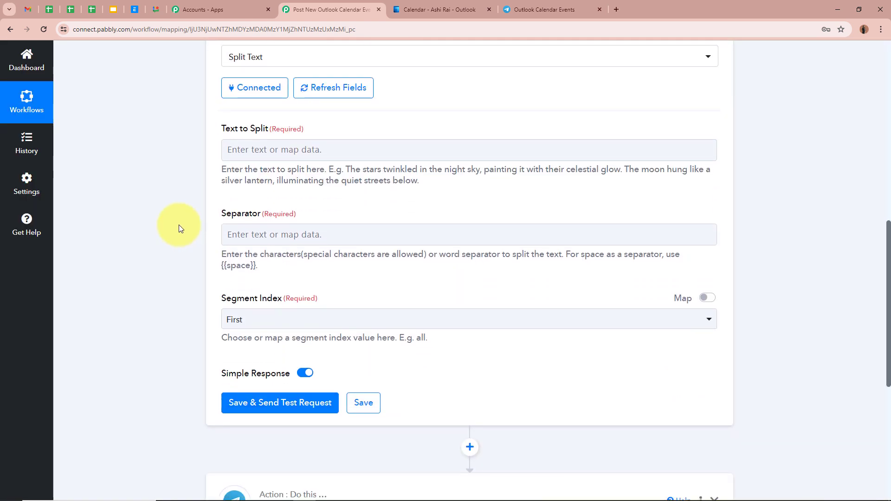
pyautogui.click(270, 152)
pyautogui.click(390, 271)
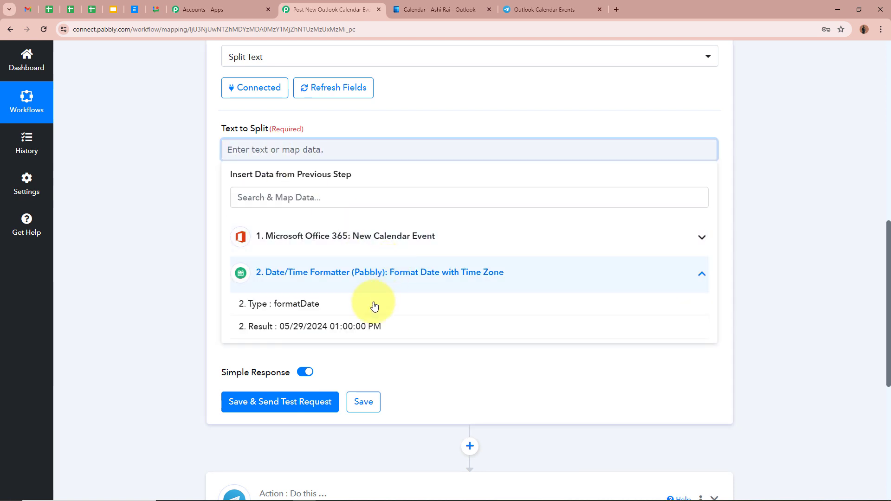
pyautogui.click(407, 328)
pyautogui.click(176, 181)
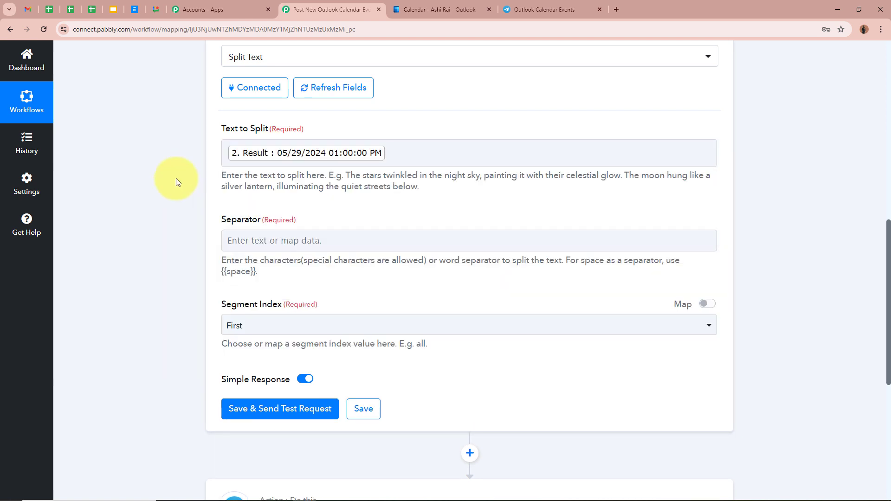
# - Set the Separator to {{space}} and the Segment Index to All for the text split
pyautogui.scroll(-1, 186, 194)
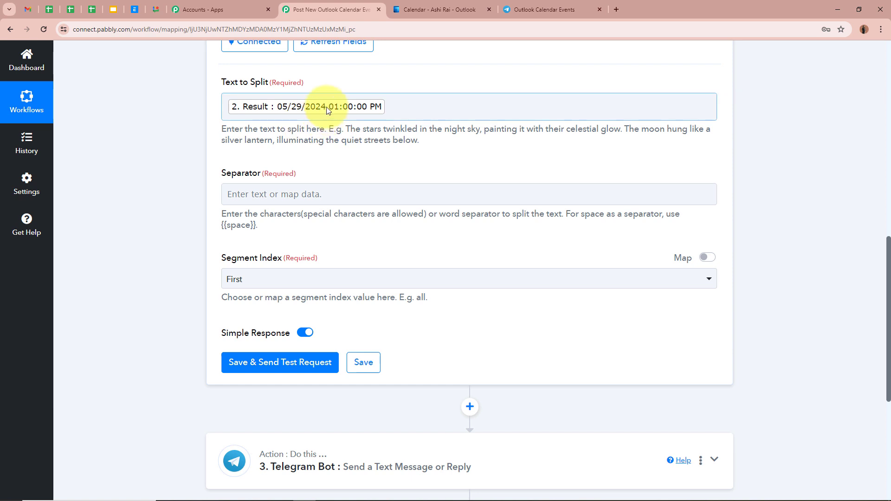
pyautogui.moveTo(256, 225); pyautogui.dragTo(236, 226)
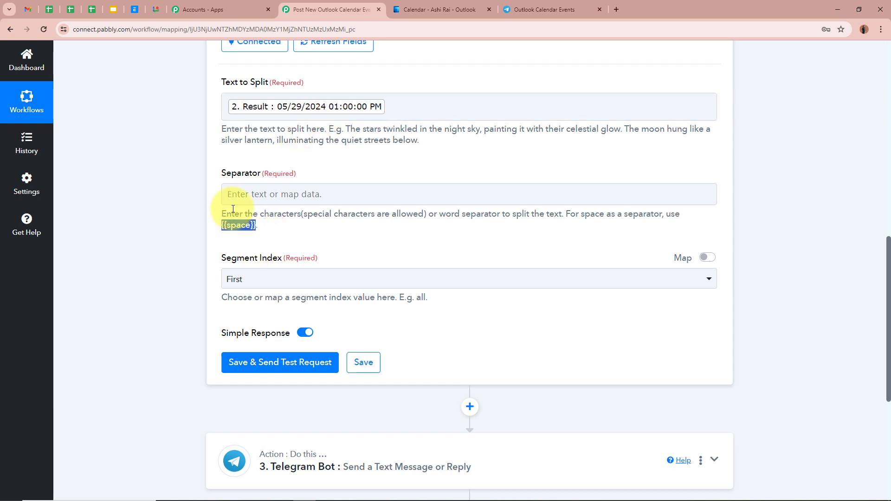
pyautogui.click(229, 194)
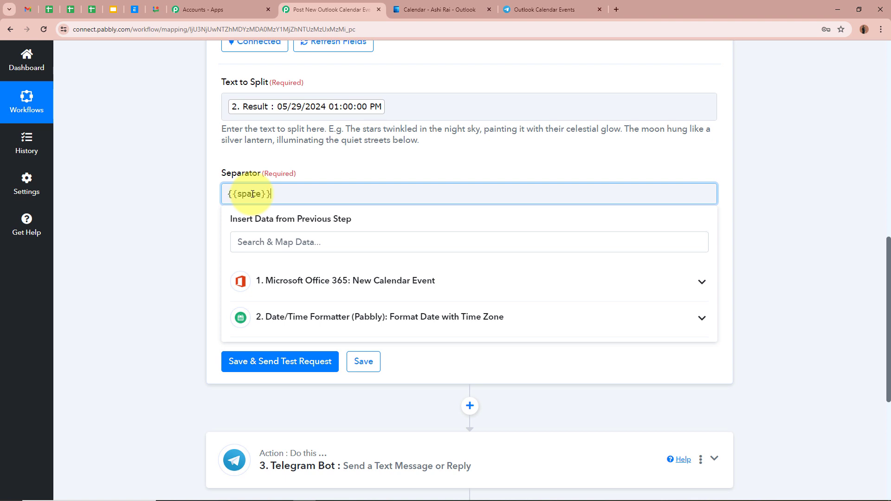
pyautogui.click(169, 207)
pyautogui.scroll(-1, 278, 223)
pyautogui.click(296, 230)
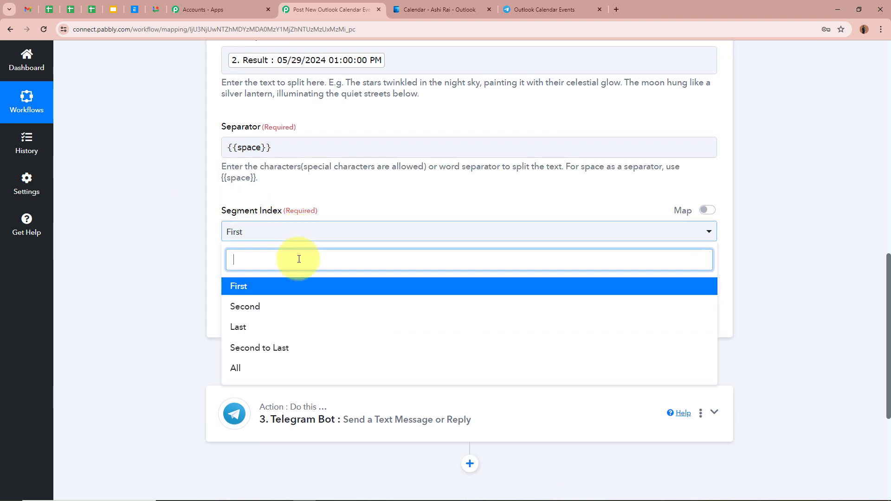
pyautogui.click(282, 367)
# - Save the Split Text action, send a test request, and check the separated date and time results
pyautogui.click(263, 314)
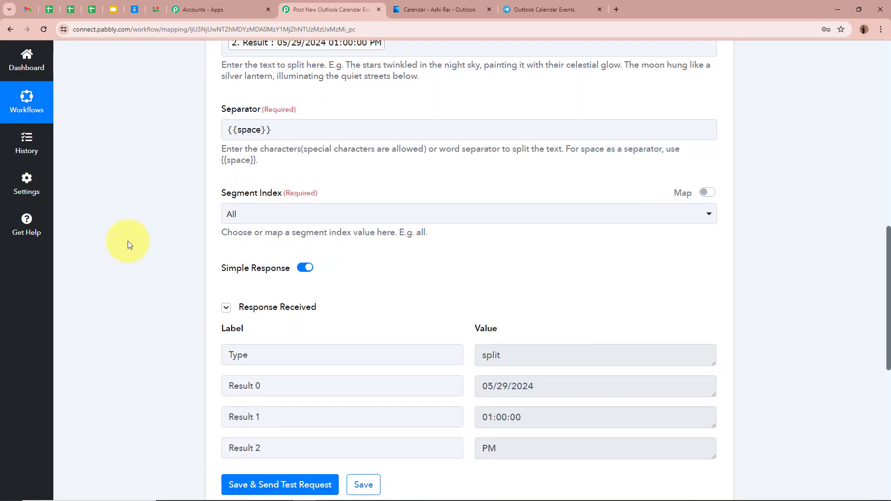
pyautogui.scroll(-3, 127, 241)
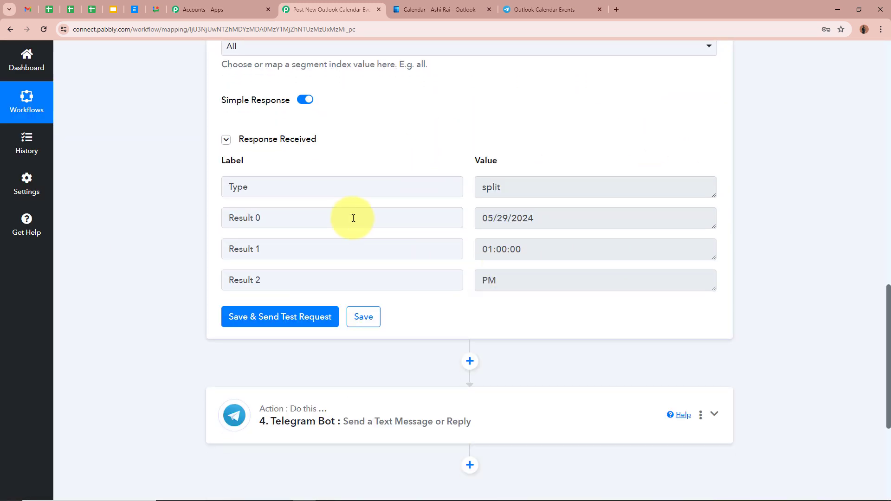
pyautogui.moveTo(484, 219); pyautogui.dragTo(563, 219)
pyautogui.moveTo(485, 249); pyautogui.dragTo(462, 279)
# - In the Telegram Bot action, map the Split Text step's Result 0 value after the Date label in the message
pyautogui.scroll(9, 788, 243)
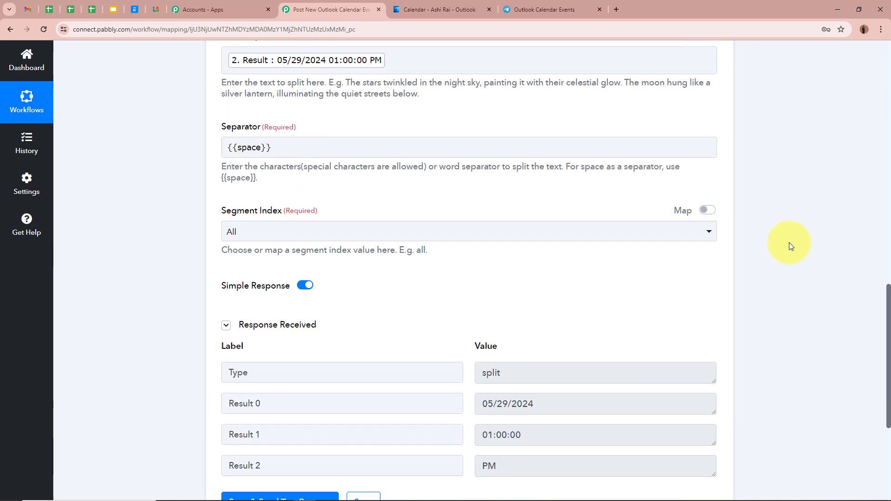
pyautogui.scroll(5, 789, 242)
pyautogui.click(713, 308)
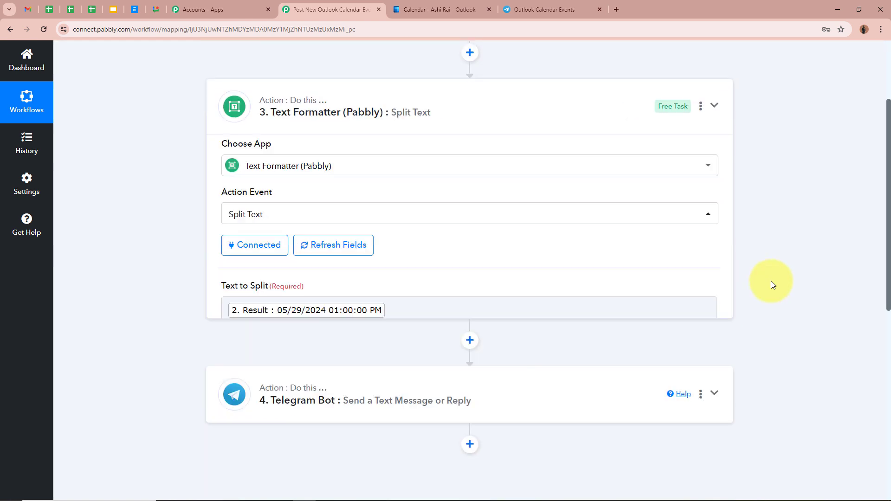
pyautogui.click(731, 217)
pyautogui.scroll(-9, 766, 211)
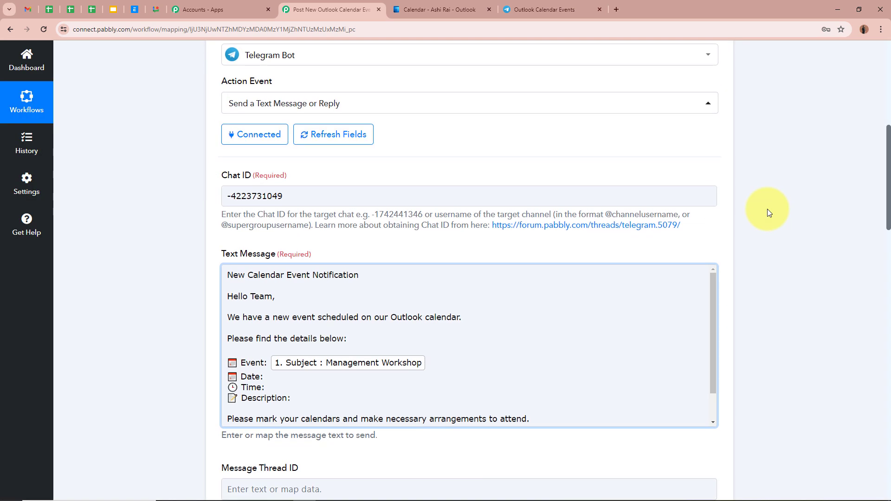
pyautogui.click(290, 192)
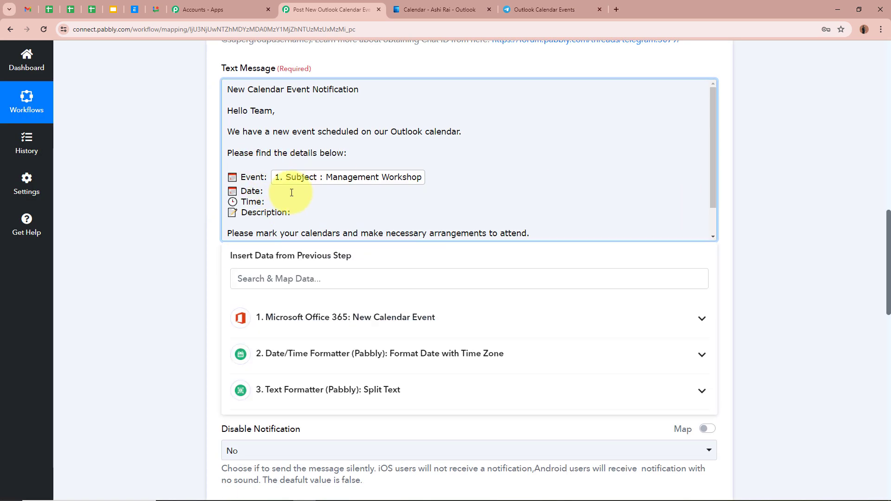
pyautogui.click(361, 391)
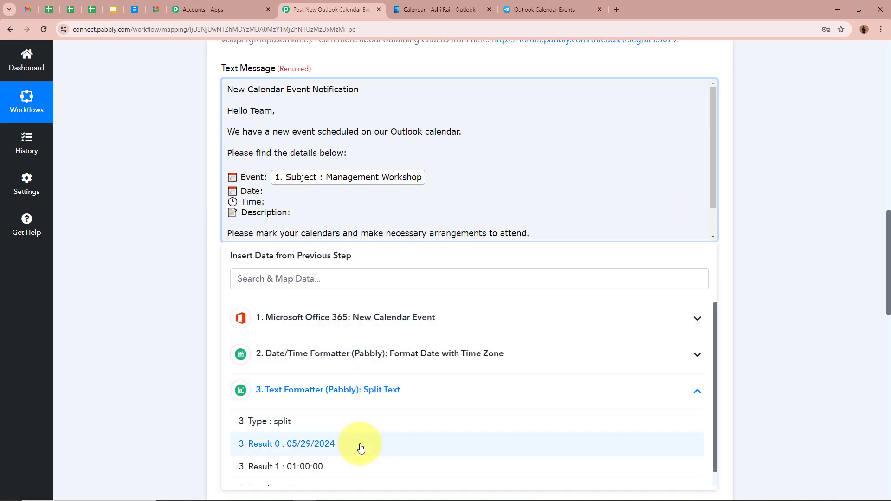
pyautogui.click(362, 444)
pyautogui.click(156, 271)
# - Map the Split Text step's Result 1 and Result 2 values after the Time label in the message
pyautogui.click(290, 213)
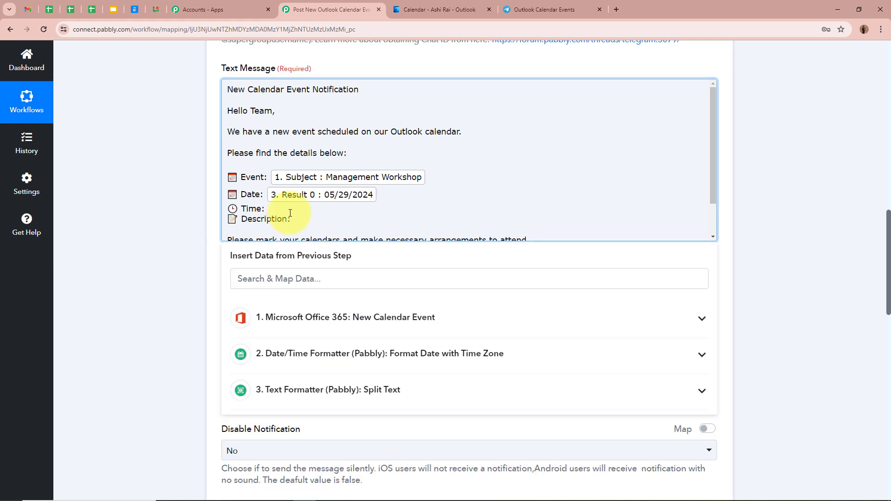
pyautogui.click(378, 392)
pyautogui.scroll(-1, 346, 464)
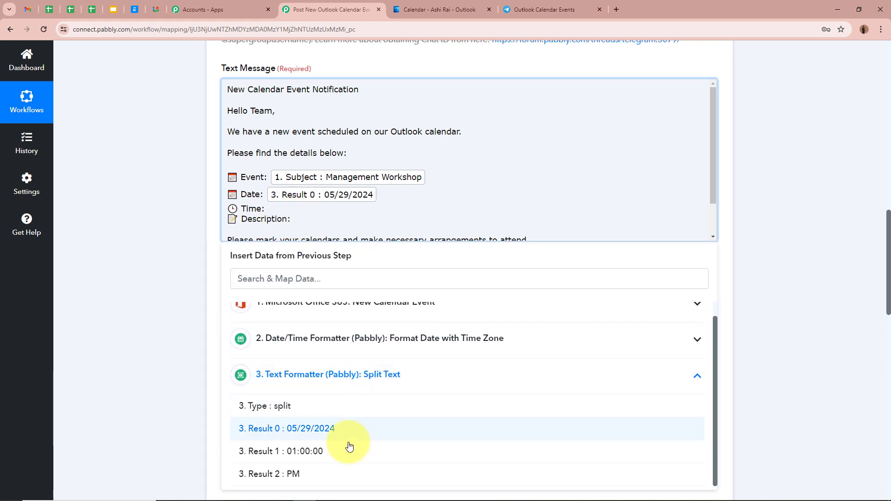
pyautogui.click(344, 452)
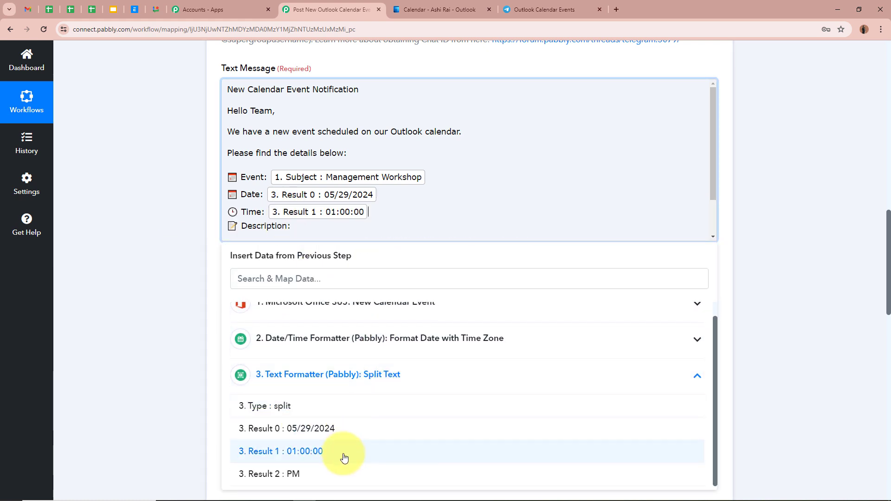
pyautogui.click(337, 479)
pyautogui.click(133, 342)
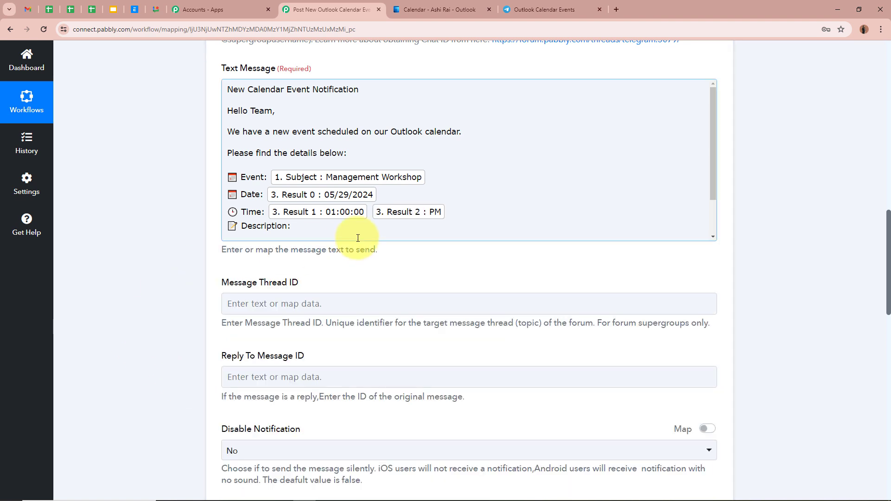
# - Search the mapping data for "des" and map the calendar event's BodyPreview value after the Description label
pyautogui.click(310, 227)
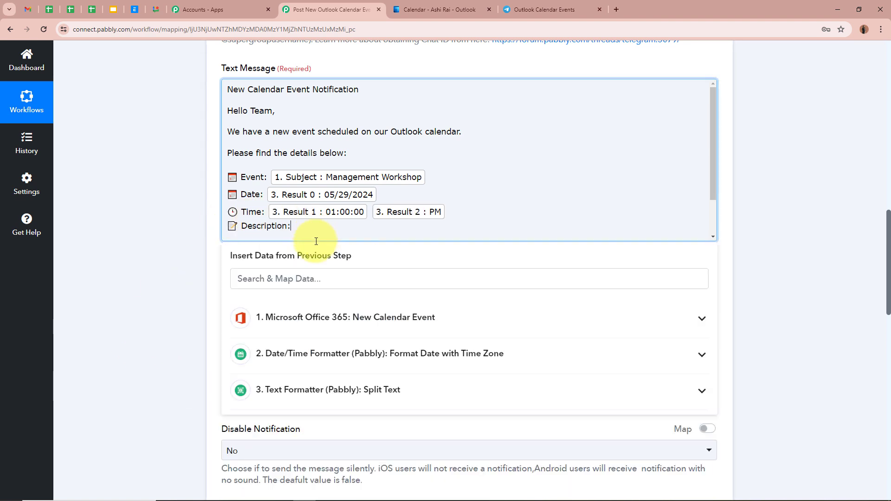
pyautogui.click(346, 317)
pyautogui.click(383, 281)
pyautogui.write('des')
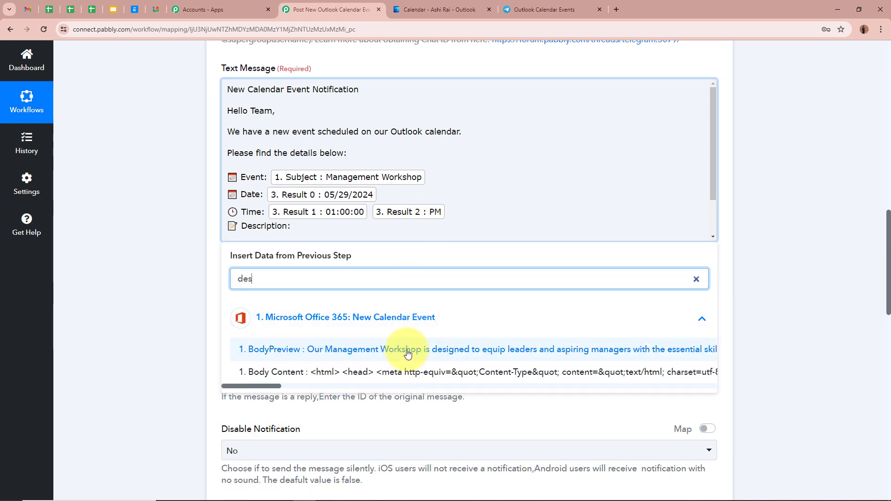
pyautogui.click(407, 352)
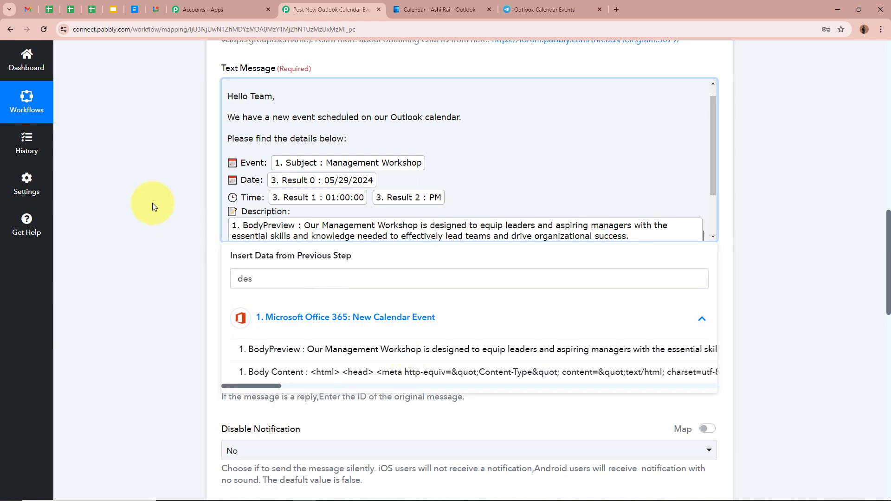
pyautogui.click(148, 202)
# - Review the mapped message, then save the Telegram Bot action and send a test request
pyautogui.scroll(-2, 426, 175)
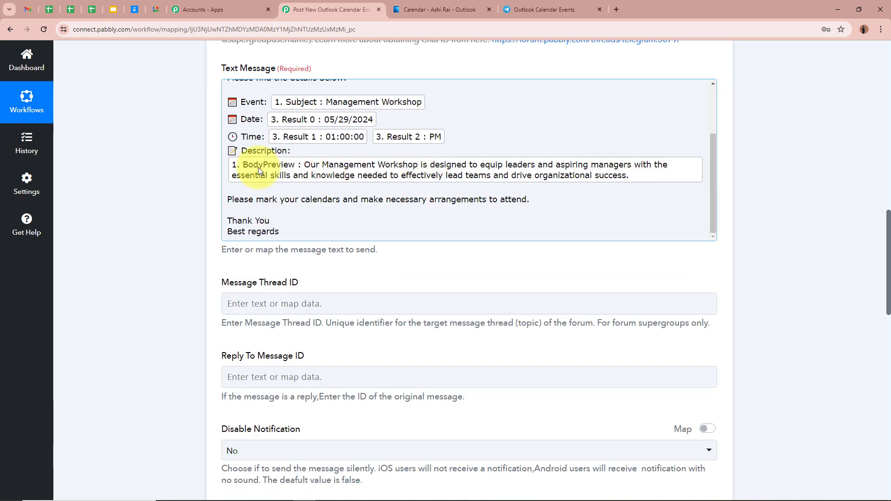
pyautogui.scroll(3, 487, 186)
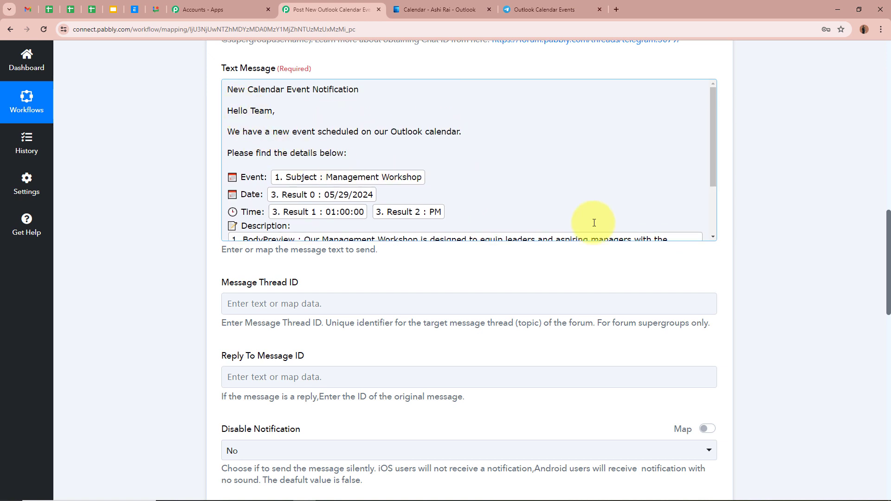
pyautogui.scroll(-3, 146, 189)
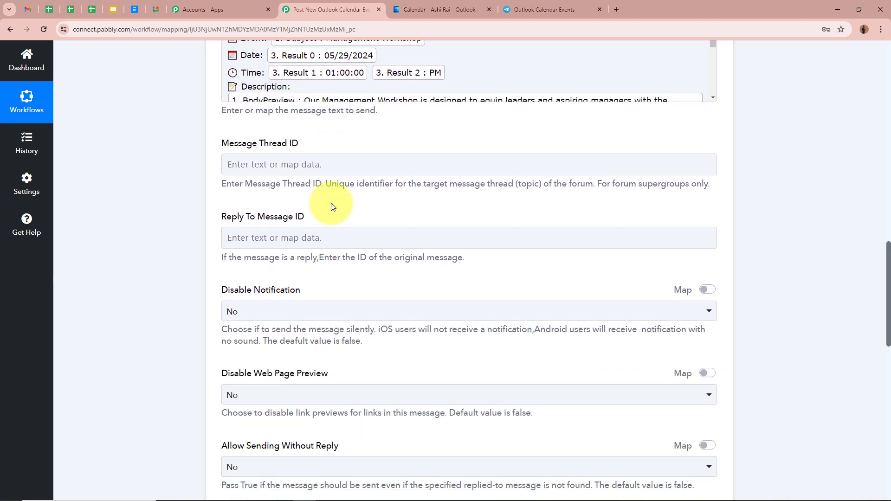
pyautogui.scroll(-3, 160, 269)
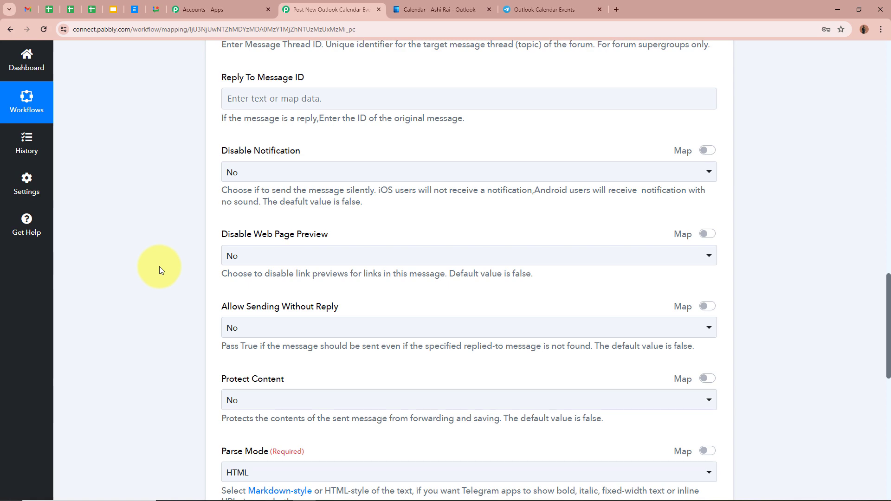
pyautogui.scroll(5, 160, 266)
pyautogui.scroll(-5, 160, 266)
pyautogui.scroll(-8, 159, 267)
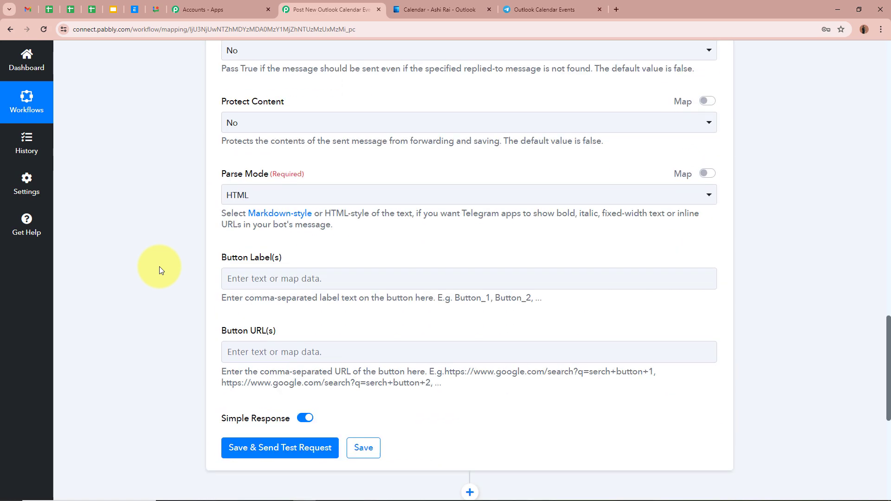
pyautogui.click(294, 352)
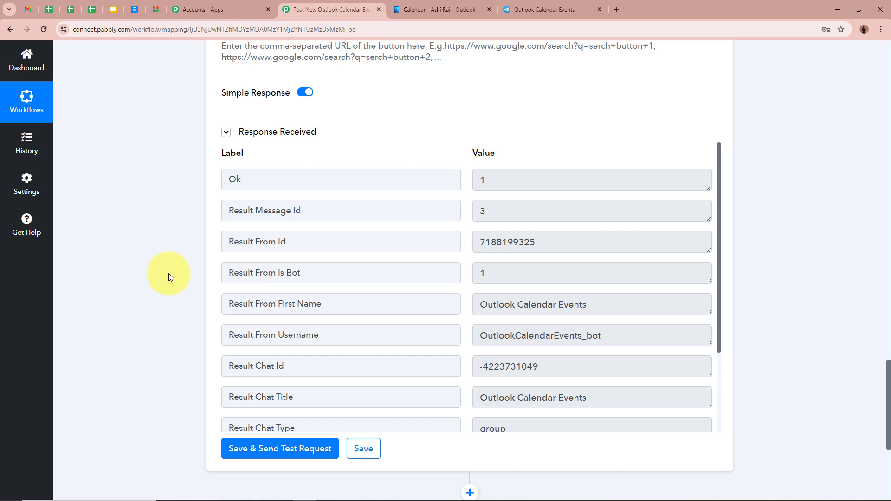
# - Switch to Telegram and check the event name, date, time and description in the Management Workshop notification
pyautogui.click(547, 9)
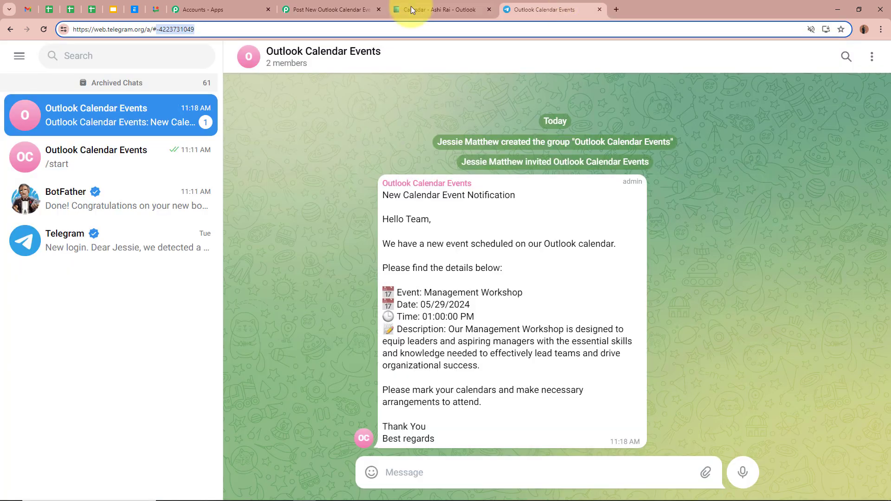
pyautogui.click(776, 232)
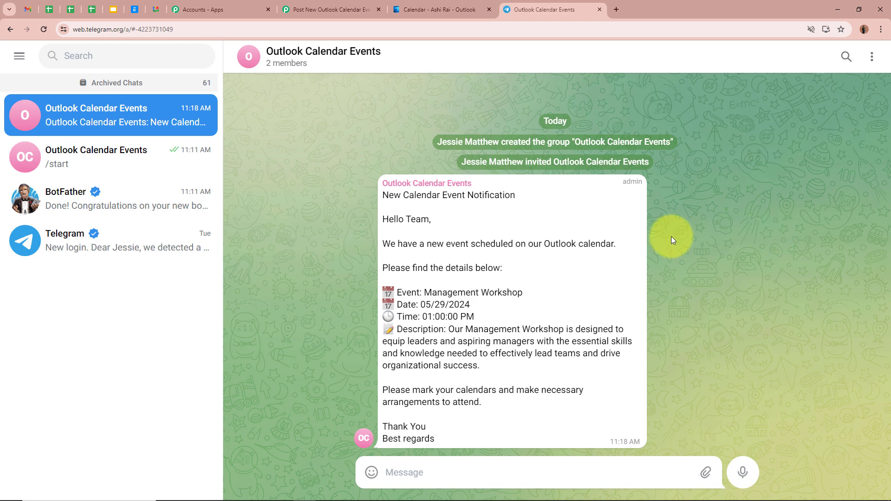
pyautogui.moveTo(424, 292); pyautogui.dragTo(543, 293)
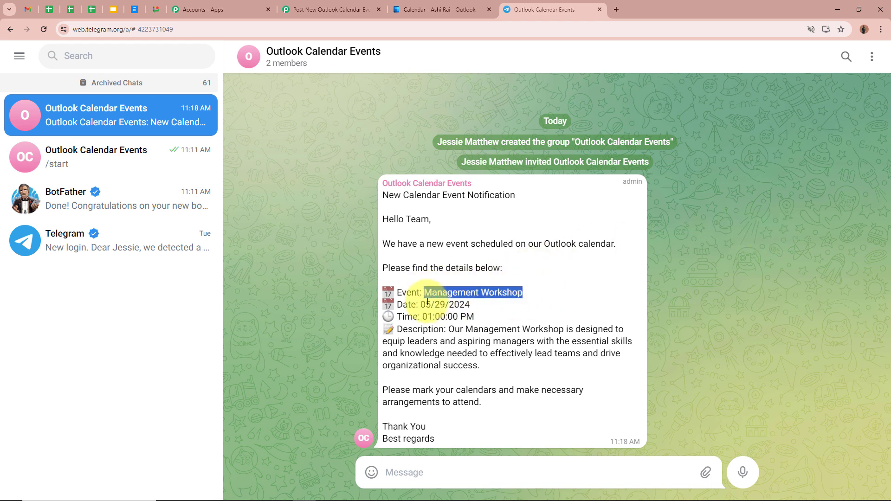
pyautogui.moveTo(416, 305); pyautogui.dragTo(497, 308)
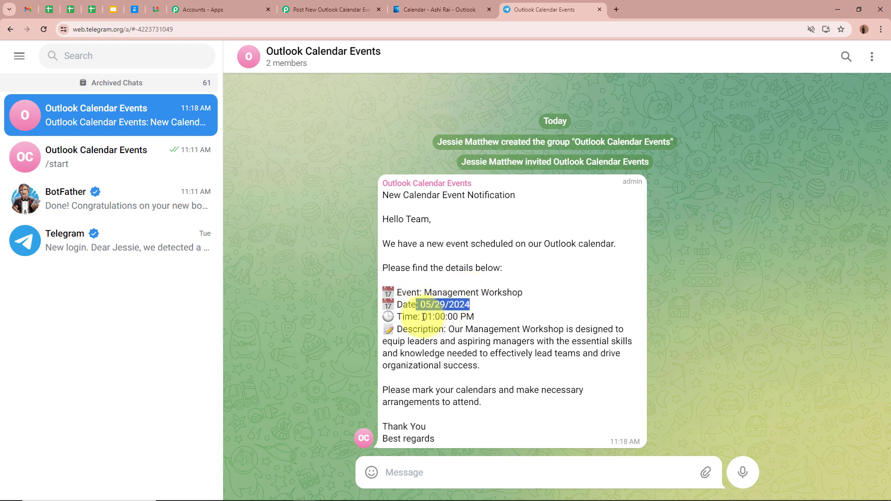
pyautogui.moveTo(422, 316); pyautogui.dragTo(527, 313)
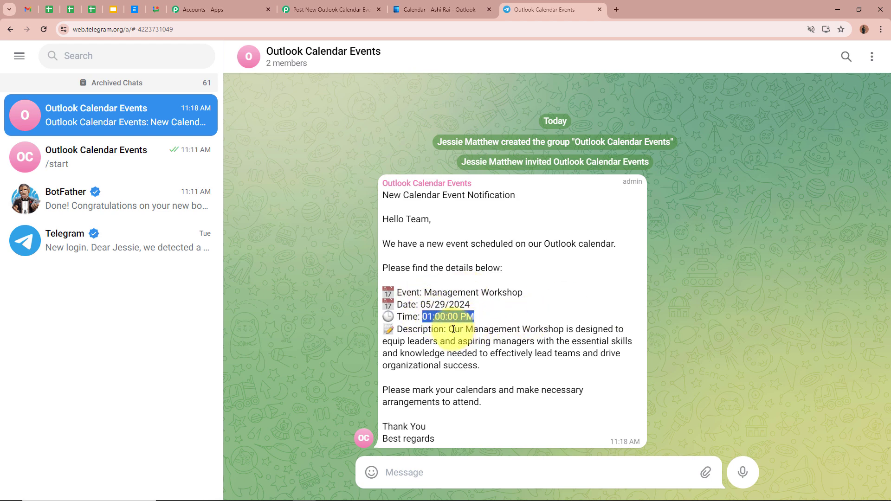
pyautogui.moveTo(453, 329); pyautogui.dragTo(486, 369)
pyautogui.click(642, 332)
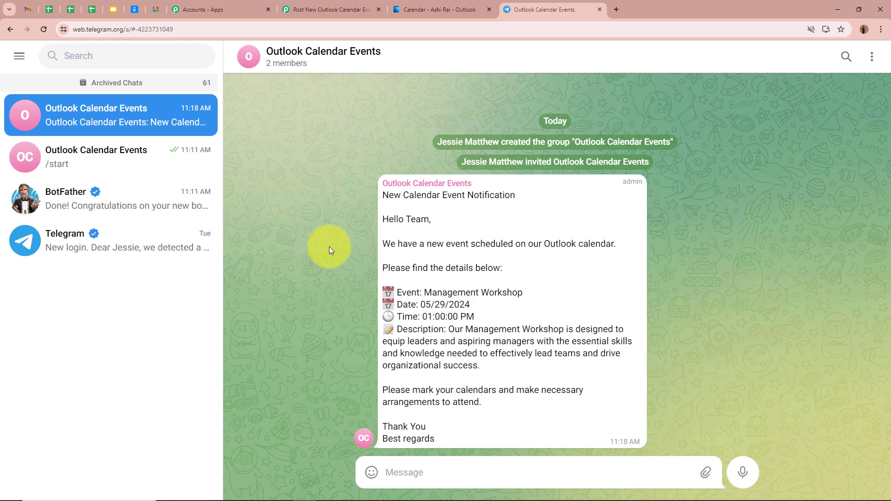
# - Switch to Outlook Calendar, show June 2024 and select June 20
pyautogui.click(429, 9)
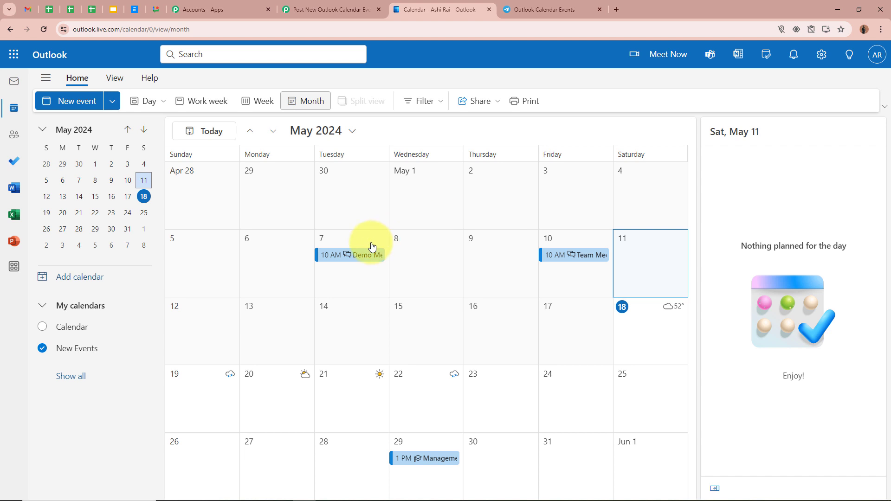
pyautogui.click(351, 131)
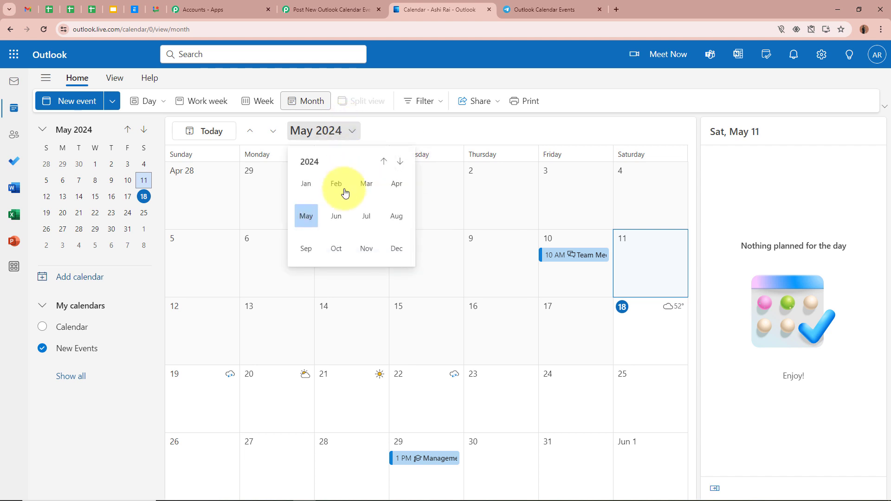
pyautogui.click(336, 217)
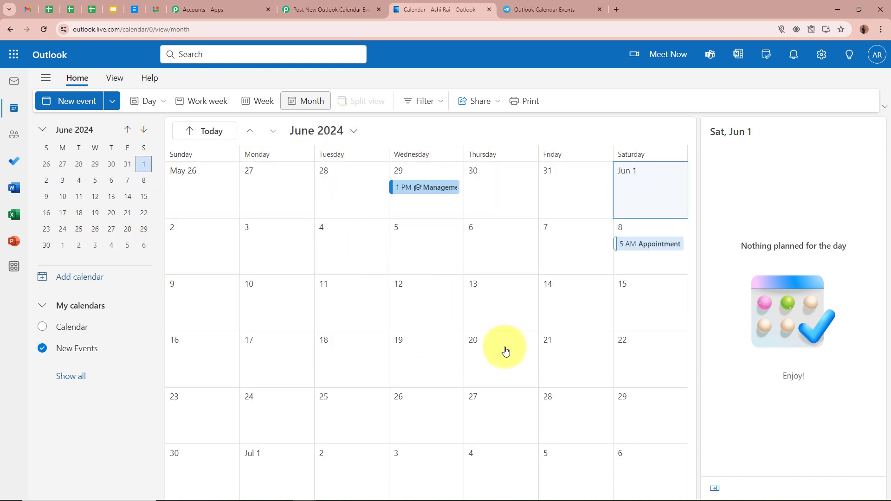
pyautogui.click(505, 351)
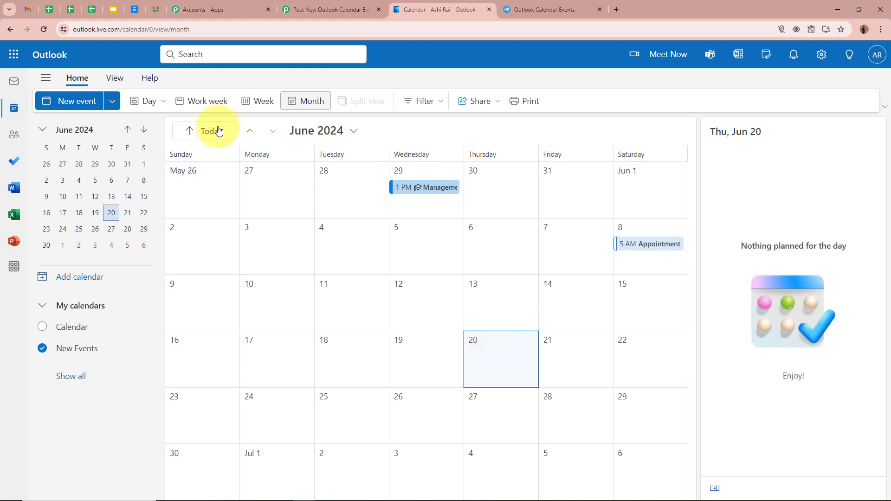
# - Create and save an event titled "Important Meeting" on 6/20/2024 from 3:00 PM to 5:00 PM with a description of the Strategic Planning Session
pyautogui.click(75, 101)
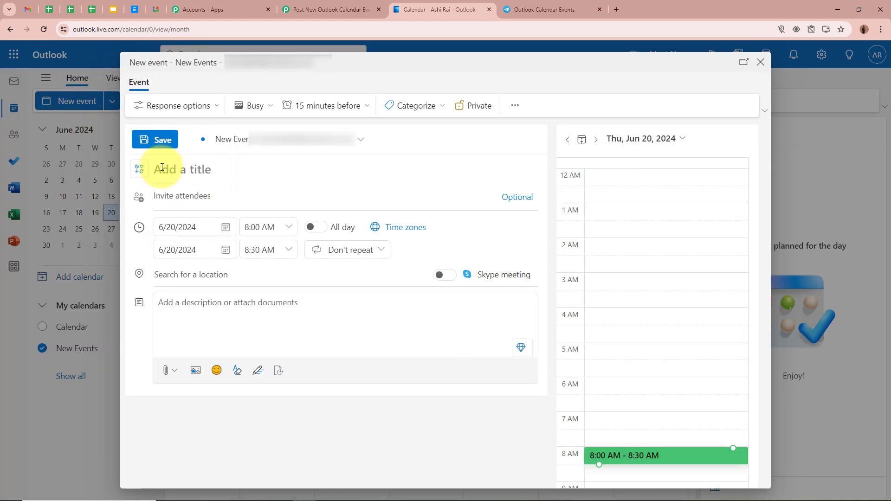
pyautogui.click(161, 168)
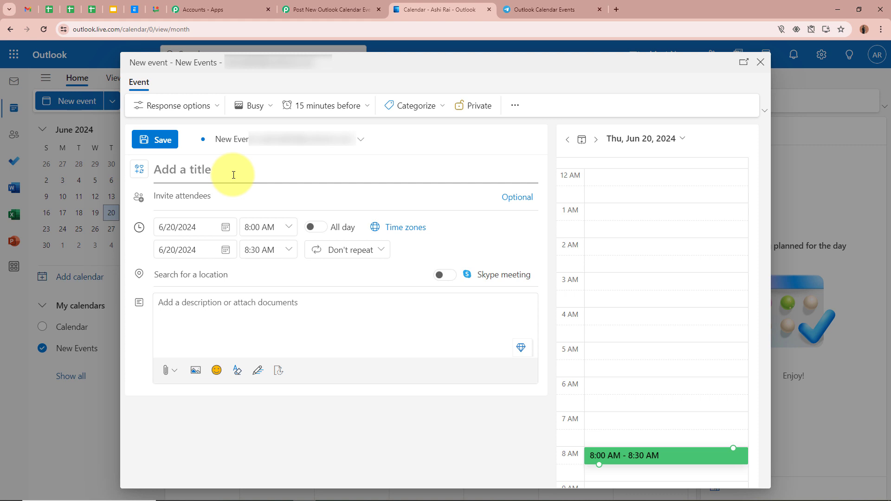
pyautogui.write('Important Meeting')
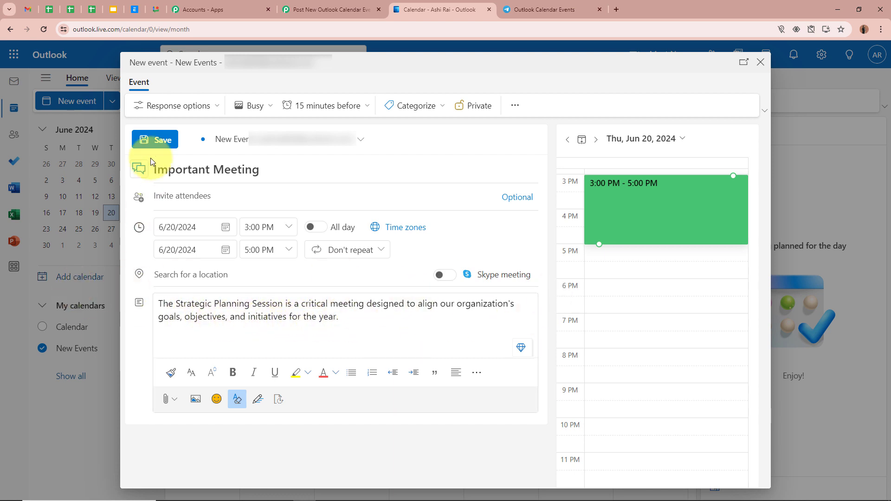
pyautogui.click(142, 141)
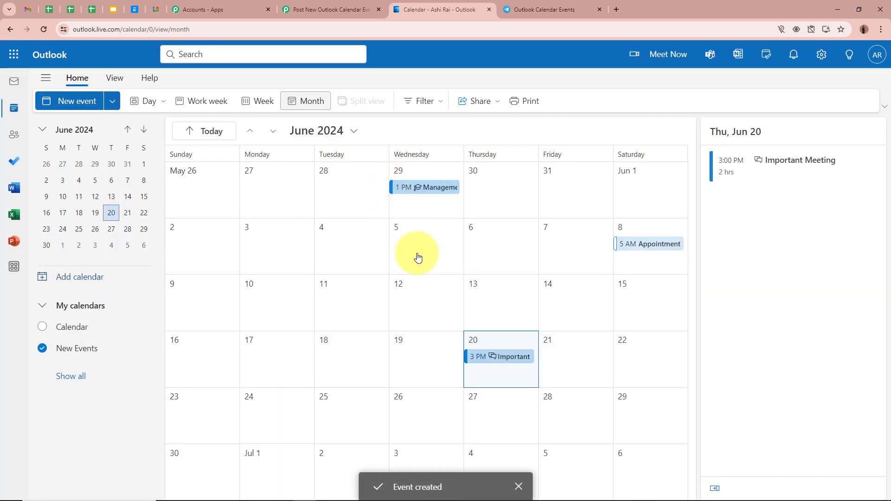
# - View the details of the Important Meeting event on June 20
pyautogui.click(497, 361)
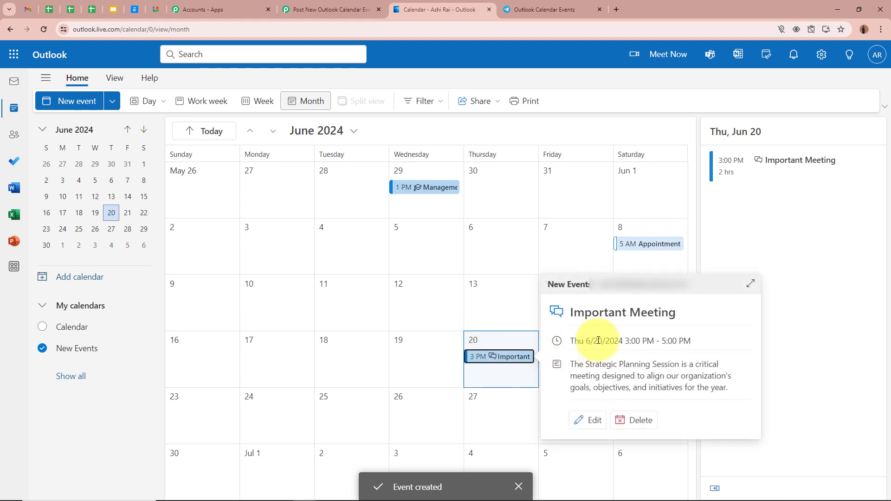
pyautogui.click(500, 310)
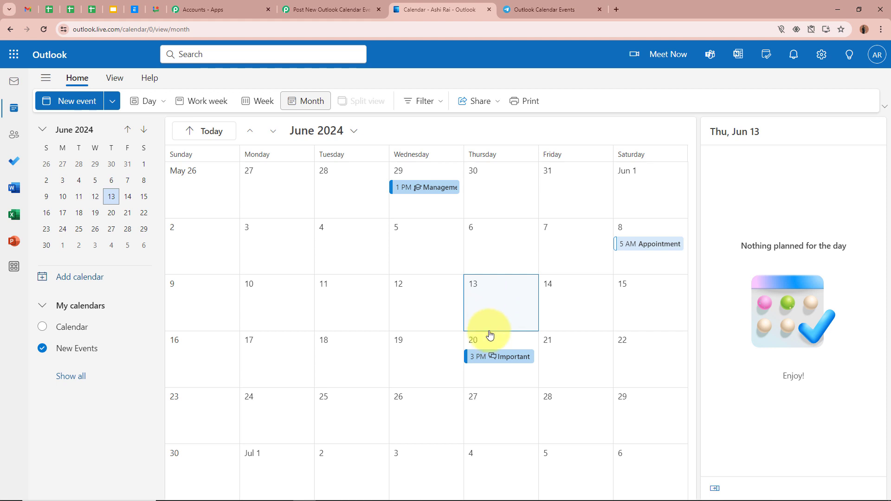
pyautogui.click(497, 356)
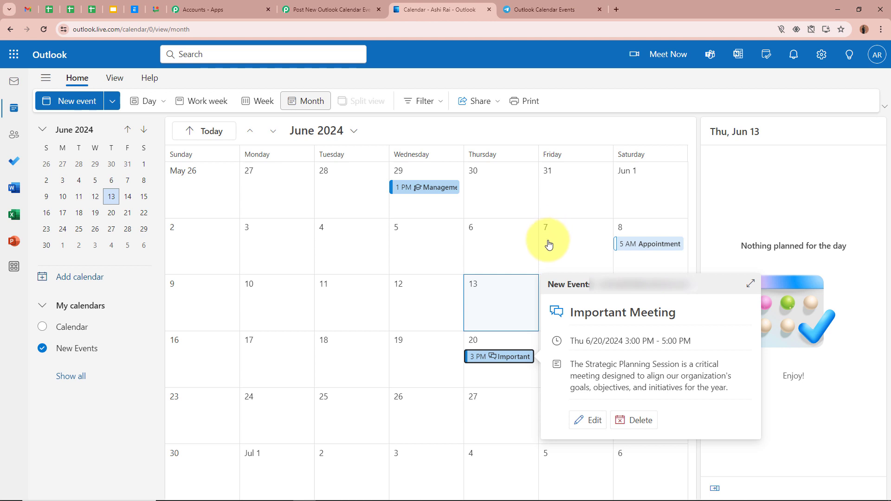
# - Check the Important Meeting notification's name, date, time and description in the Telegram group, then return to the Pabbly Connect workflow
pyautogui.hotkey('ctrl', 'Tab')
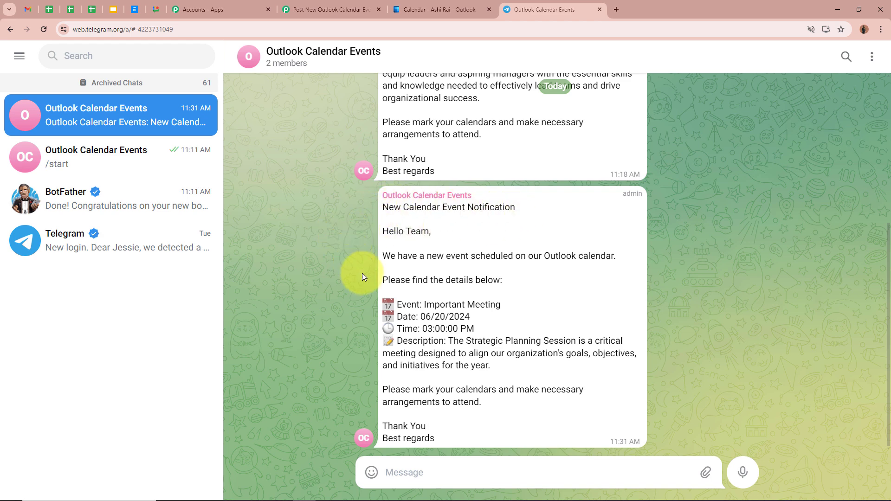
pyautogui.moveTo(425, 303); pyautogui.dragTo(503, 306)
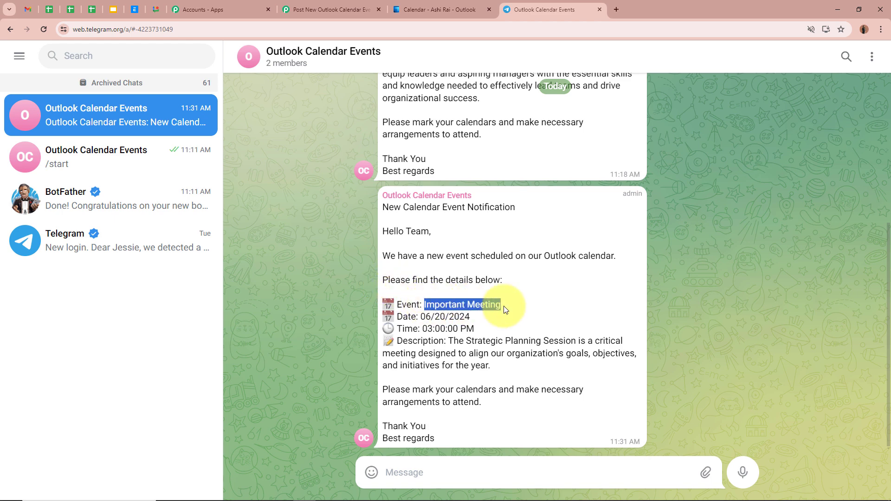
pyautogui.moveTo(420, 316); pyautogui.dragTo(475, 318)
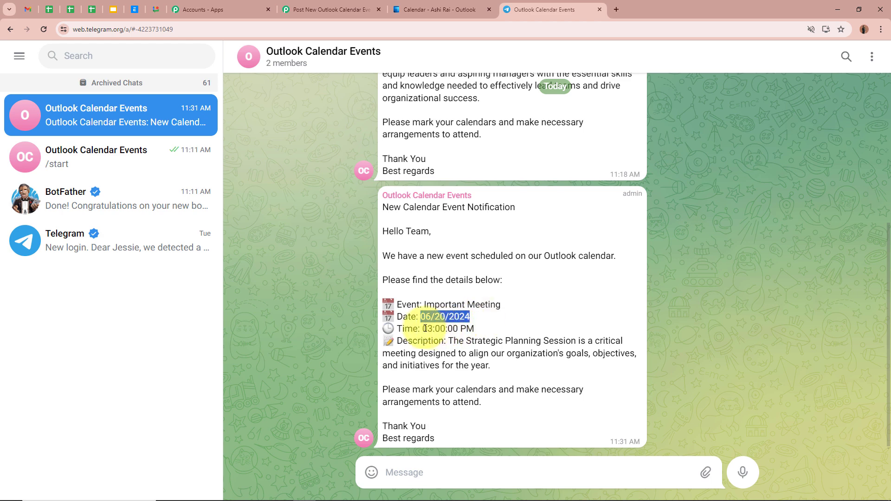
pyautogui.moveTo(423, 329); pyautogui.dragTo(513, 368)
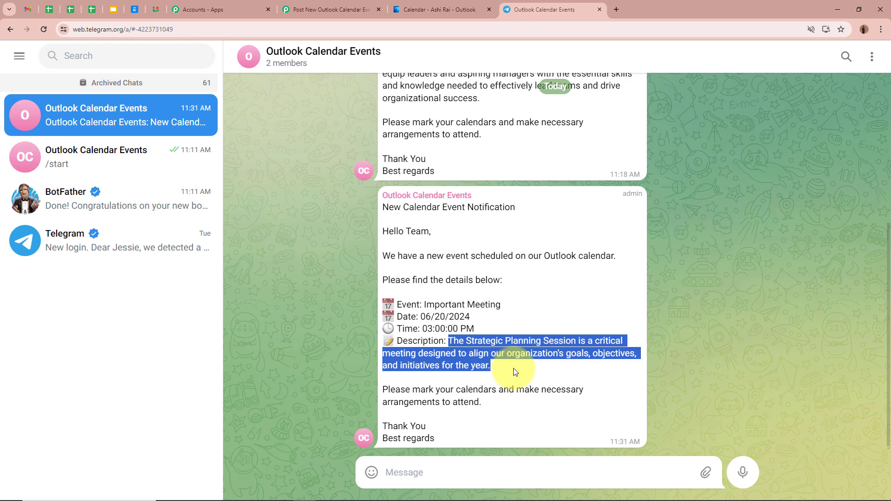
pyautogui.click(529, 343)
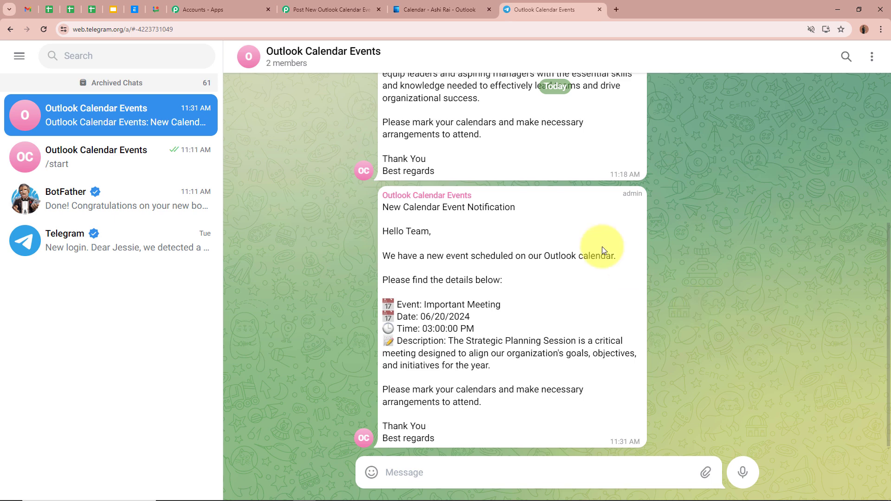
pyautogui.click(333, 10)
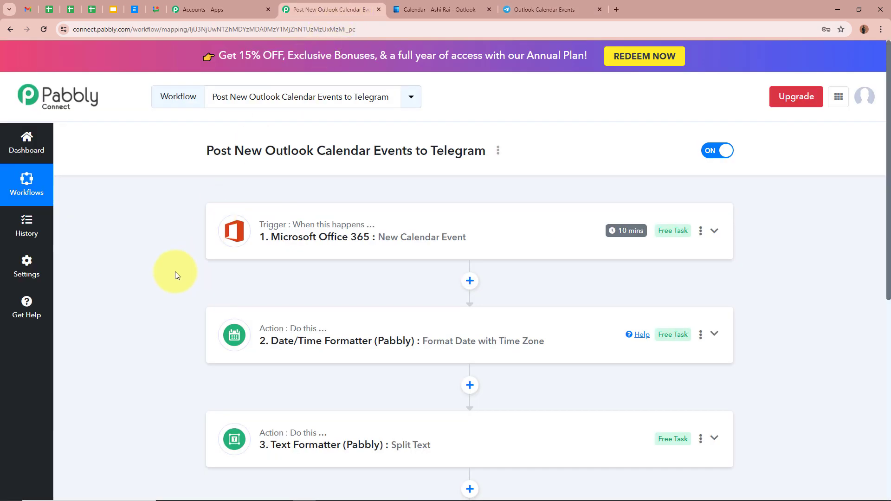